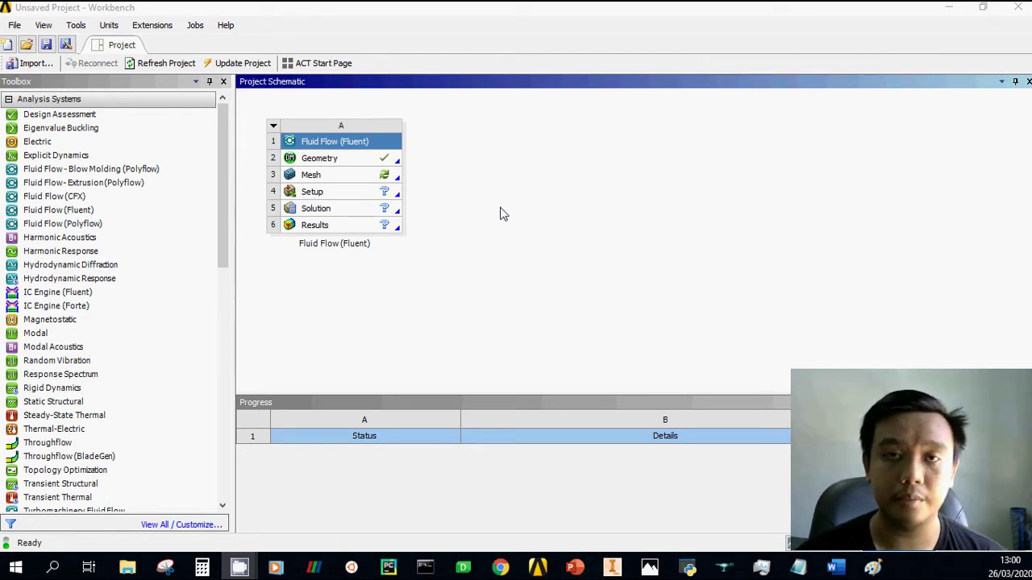
# - Open the Fluent system's Mesh cell in ANSYS Meshing
pyautogui.click(348, 164)
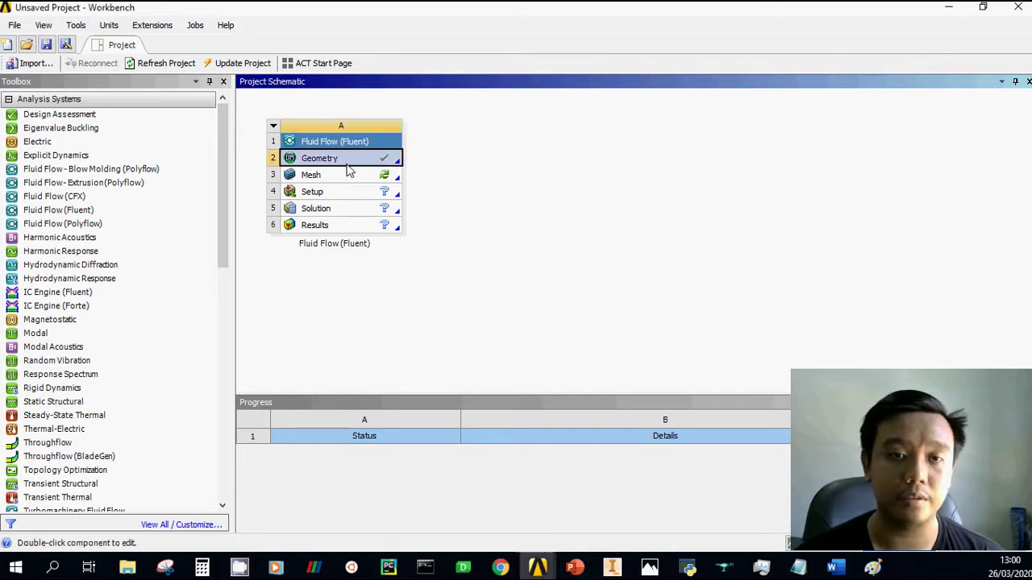
pyautogui.click(444, 157)
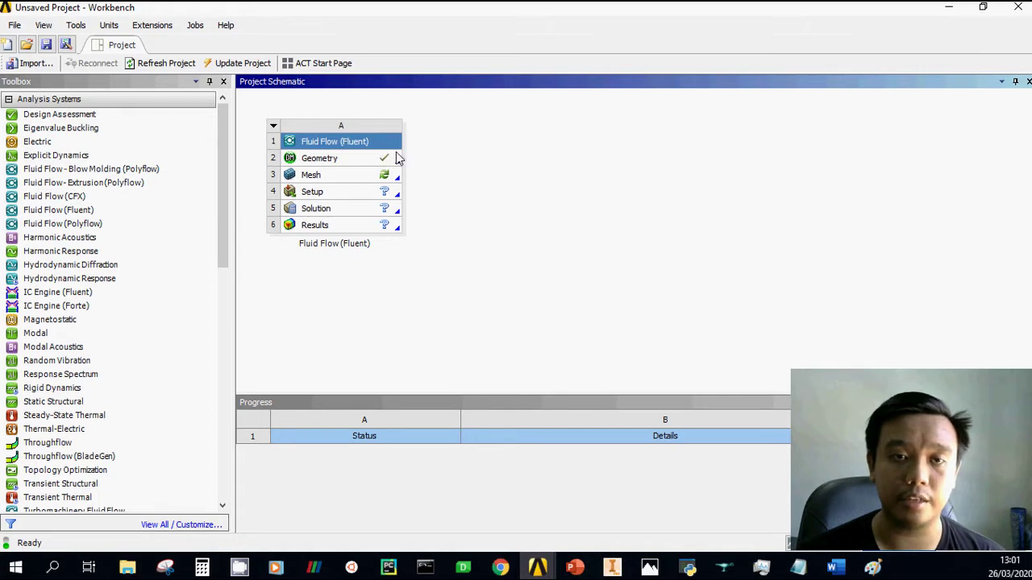
pyautogui.doubleClick(341, 178)
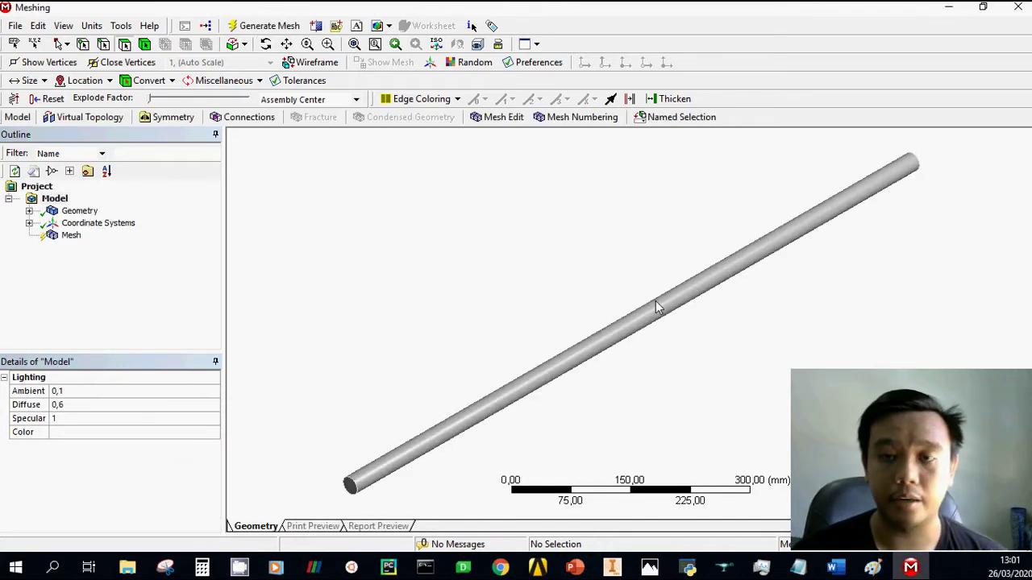
# - Pan, zoom and rotate the pipe geometry to inspect it from several angles
pyautogui.moveTo(653, 271)
pyautogui.keyDown('ctrl'); pyautogui.mouseDown(button='middle')
pyautogui.moveTo(621, 286)
pyautogui.moveTo(672, 256)
pyautogui.moveTo(629, 231)
pyautogui.mouseUp(button='middle'); pyautogui.keyUp('ctrl')
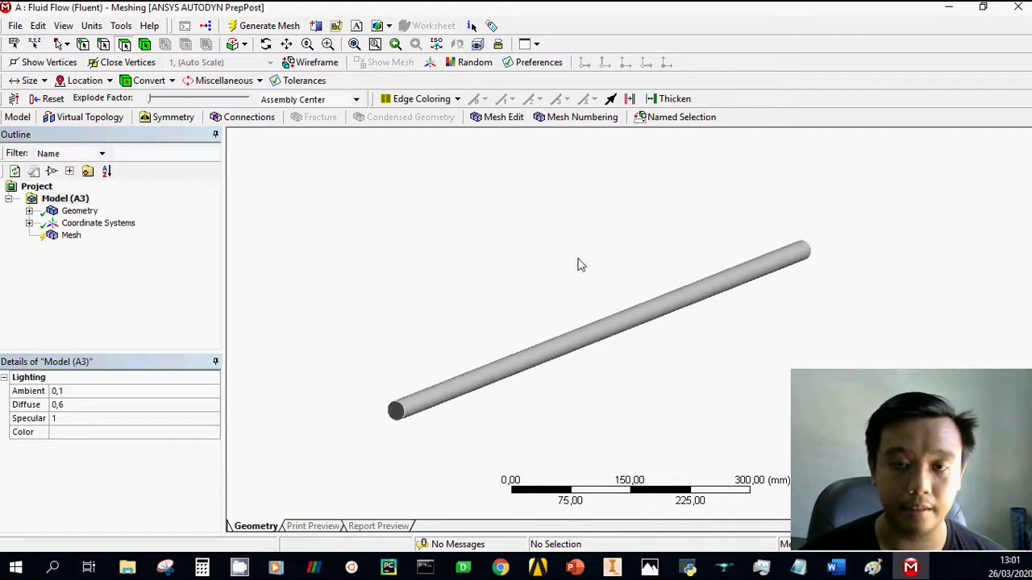
pyautogui.moveTo(580, 264)
pyautogui.keyDown('ctrl'); pyautogui.mouseDown(button='middle')
pyautogui.moveTo(599, 239)
pyautogui.moveTo(570, 249)
pyautogui.moveTo(586, 235)
pyautogui.moveTo(520, 241)
pyautogui.moveTo(612, 260)
pyautogui.mouseUp(button='middle'); pyautogui.keyUp('ctrl')
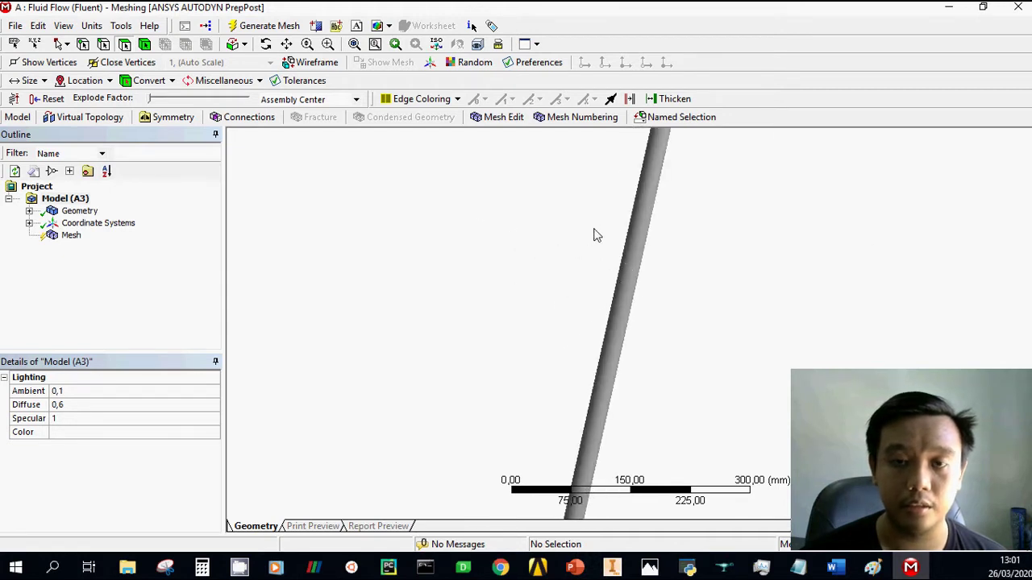
pyautogui.scroll(-2, 584, 256)
pyautogui.scroll(-2, 613, 317)
pyautogui.scroll(-1, 612, 318)
pyautogui.scroll(-1, 613, 317)
pyautogui.scroll(1, 611, 322)
pyautogui.scroll(1, 611, 322)
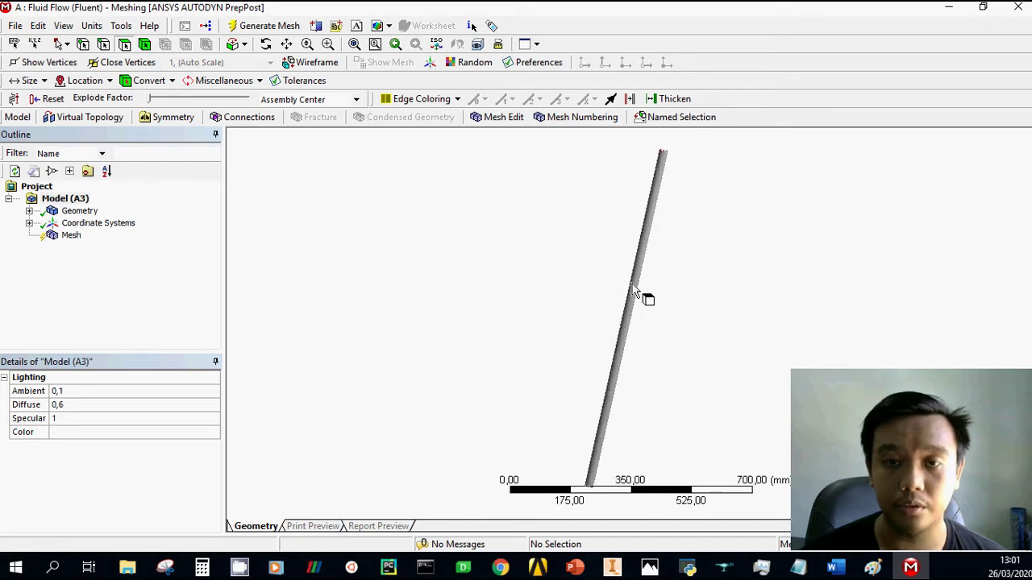
pyautogui.scroll(-2, 650, 301)
pyautogui.scroll(1, 648, 296)
pyautogui.scroll(-1, 648, 297)
pyautogui.scroll(2, 649, 296)
pyautogui.scroll(1, 649, 296)
pyautogui.scroll(-2, 649, 296)
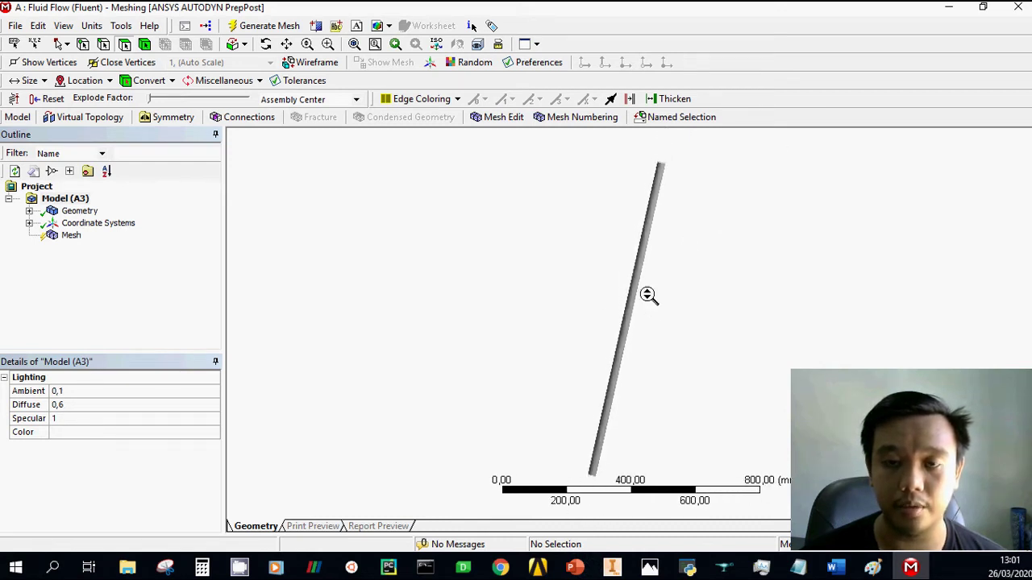
pyautogui.moveTo(605, 318)
pyautogui.mouseDown(button='middle')
pyautogui.moveTo(675, 306)
pyautogui.moveTo(647, 230)
pyautogui.moveTo(606, 212)
pyautogui.moveTo(645, 263)
pyautogui.mouseUp(button='middle')
pyautogui.moveTo(652, 360)
pyautogui.mouseDown(button='middle')
pyautogui.moveTo(540, 333)
pyautogui.moveTo(619, 316)
pyautogui.moveTo(574, 318)
pyautogui.mouseUp(button='middle')
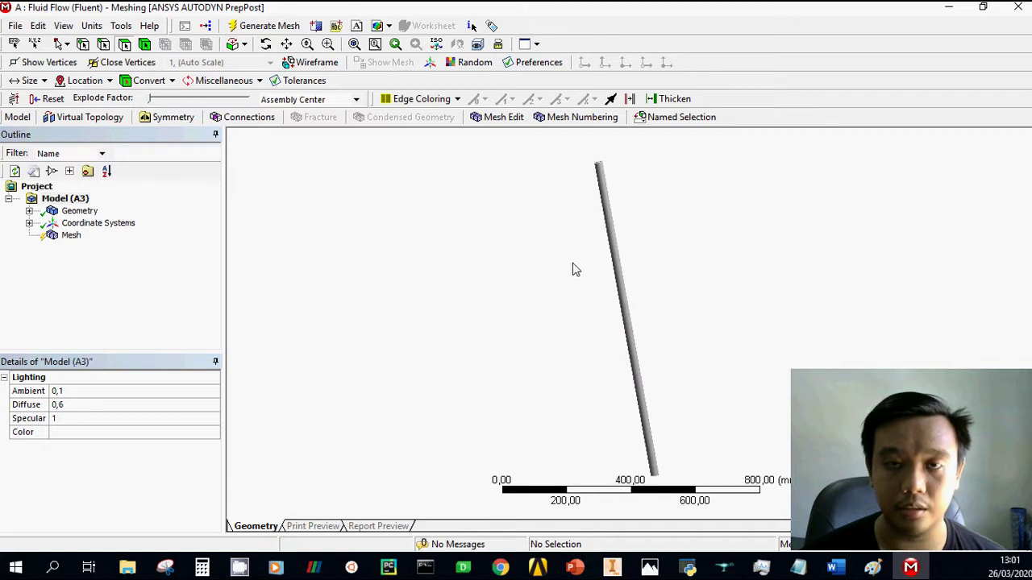
pyautogui.moveTo(574, 270)
pyautogui.mouseDown(button='middle')
pyautogui.moveTo(537, 293)
pyautogui.moveTo(555, 285)
pyautogui.moveTo(542, 316)
pyautogui.moveTo(500, 347)
pyautogui.moveTo(498, 366)
pyautogui.moveTo(508, 369)
pyautogui.mouseUp(button='middle')
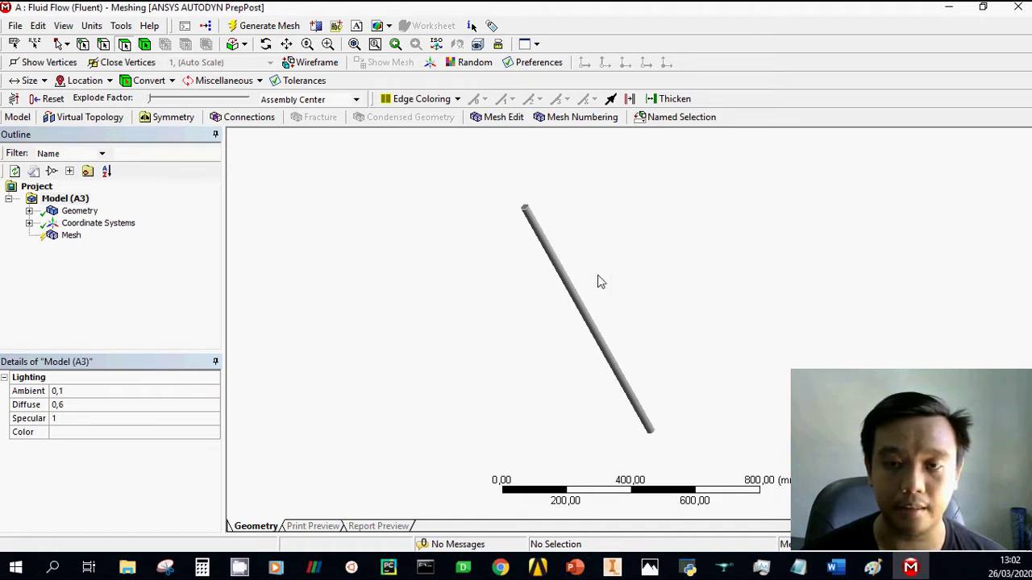
pyautogui.moveTo(597, 281)
pyautogui.keyDown('ctrl'); pyautogui.mouseDown(button='middle')
pyautogui.moveTo(621, 241)
pyautogui.moveTo(616, 285)
pyautogui.moveTo(614, 269)
pyautogui.mouseUp(button='middle'); pyautogui.keyUp('ctrl')
pyautogui.moveTo(606, 161)
pyautogui.mouseDown(button='middle')
pyautogui.moveTo(601, 228)
pyautogui.moveTo(586, 251)
pyautogui.moveTo(551, 235)
pyautogui.moveTo(596, 266)
pyautogui.mouseUp(button='middle')
pyautogui.scroll(2, 599, 252)
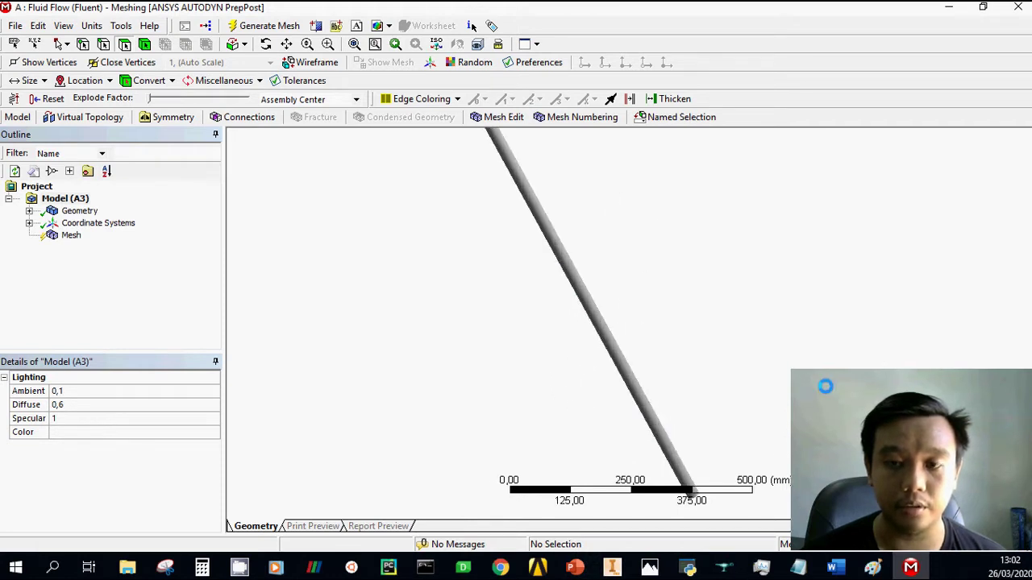
pyautogui.moveTo(825, 387)
pyautogui.mouseDown()
pyautogui.moveTo(811, 442)
pyautogui.moveTo(320, 408)
pyautogui.moveTo(268, 431)
pyautogui.moveTo(366, 427)
pyautogui.moveTo(313, 423)
pyautogui.mouseUp()
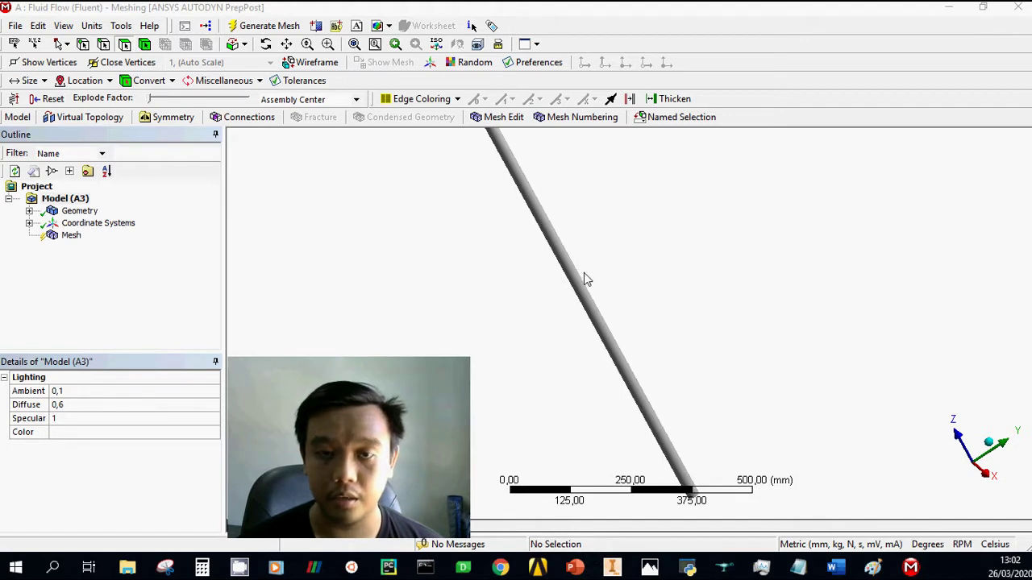
pyautogui.moveTo(586, 279)
pyautogui.mouseDown(button='middle')
pyautogui.moveTo(638, 274)
pyautogui.moveTo(636, 307)
pyautogui.moveTo(654, 252)
pyautogui.moveTo(674, 292)
pyautogui.mouseUp(button='middle')
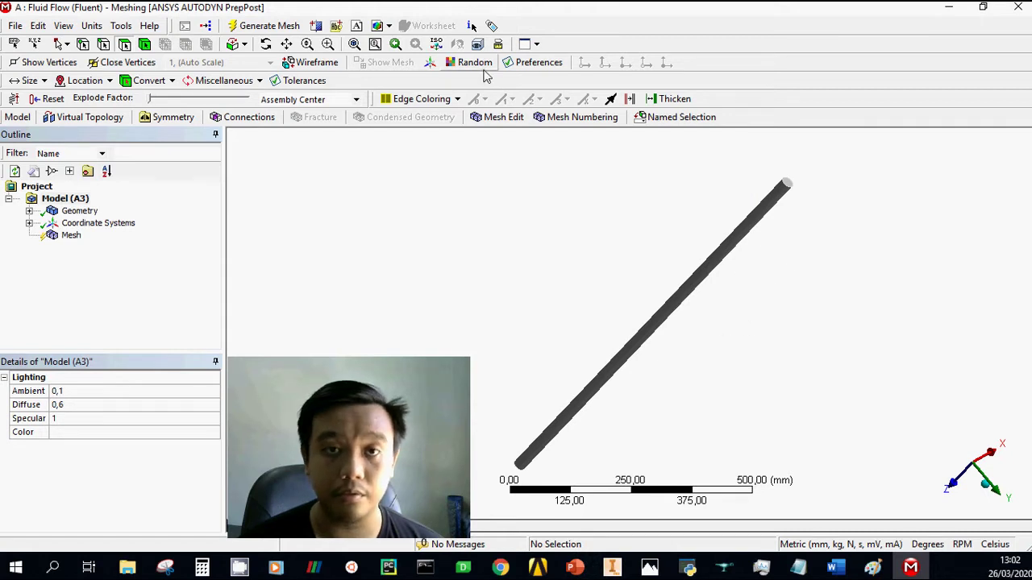
pyautogui.moveTo(804, 269); pyautogui.dragTo(774, 274, button='middle')
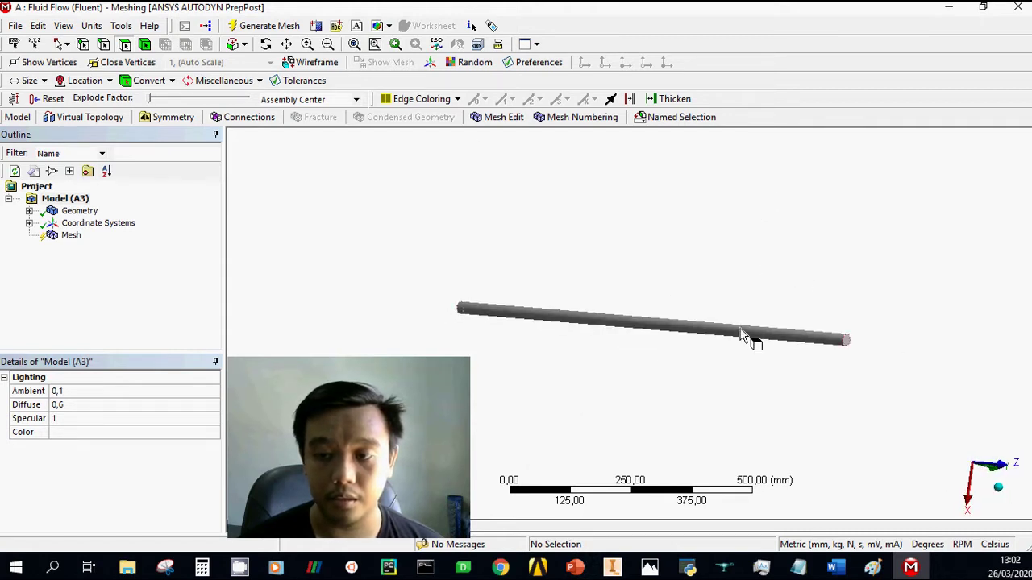
pyautogui.moveTo(636, 317); pyautogui.dragTo(682, 314, button='middle')
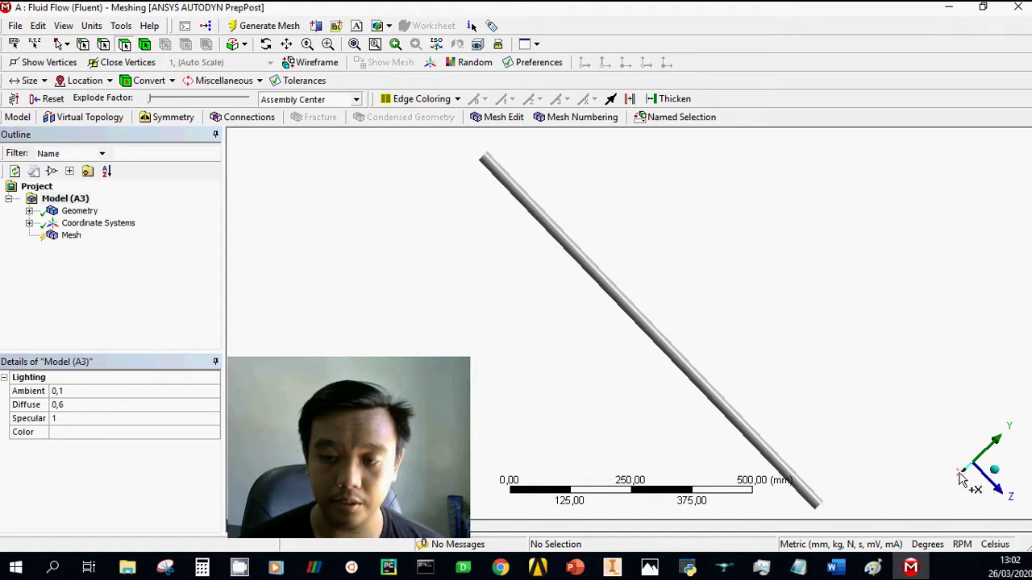
pyautogui.click(993, 470)
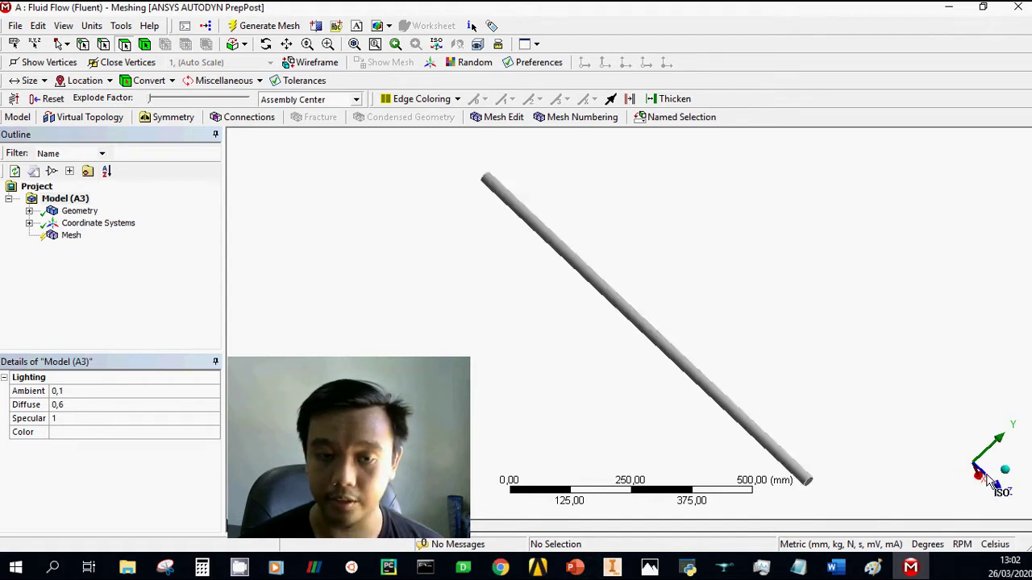
pyautogui.click(973, 439)
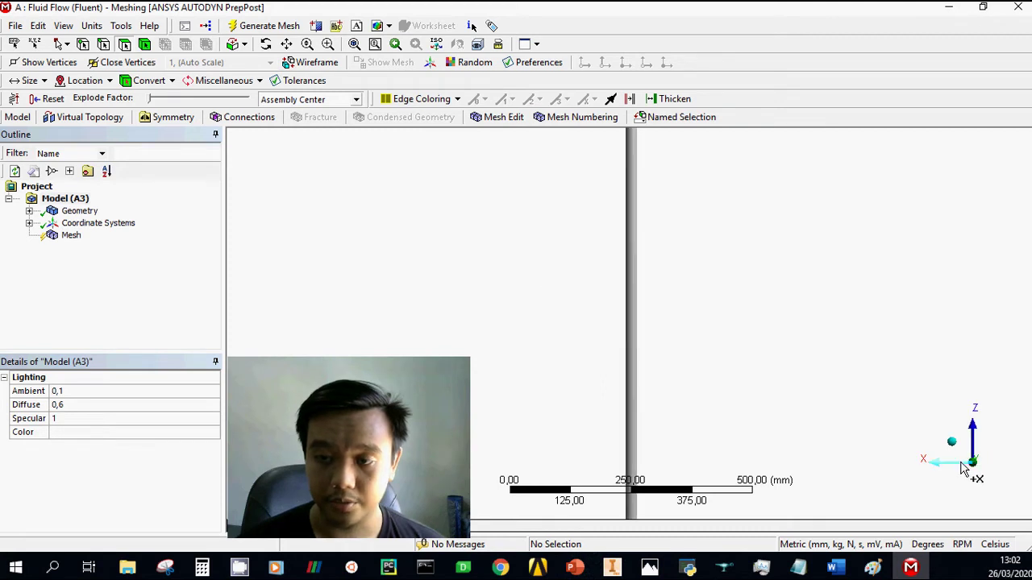
pyautogui.click(969, 462)
pyautogui.click(973, 453)
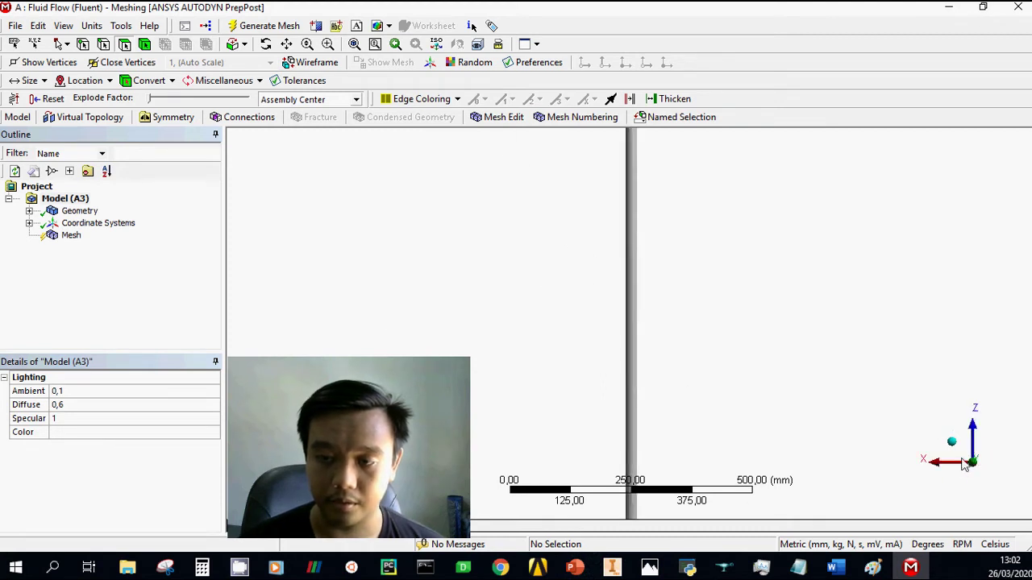
pyautogui.click(965, 464)
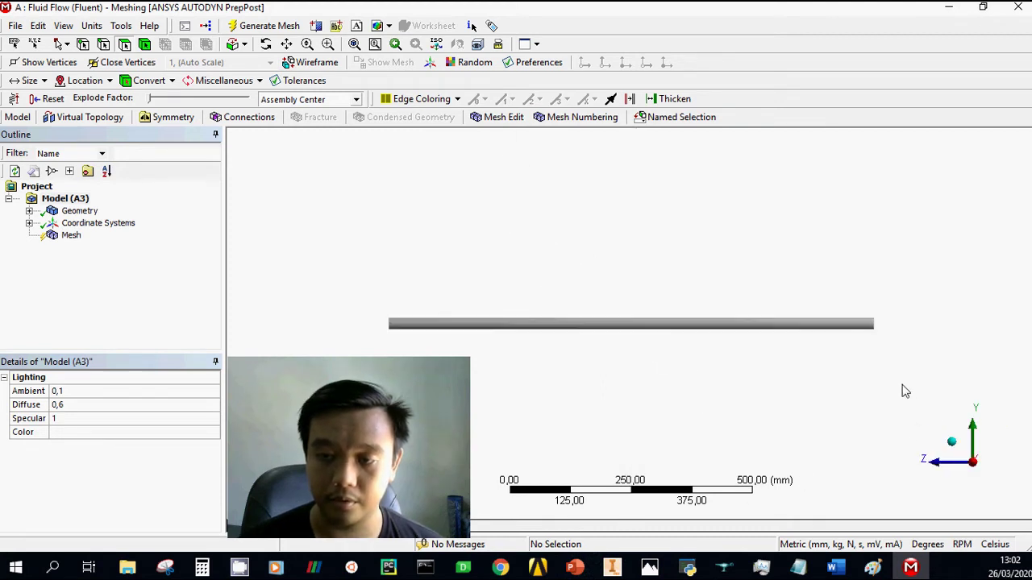
pyautogui.click(951, 442)
pyautogui.keyDown('ctrl'); pyautogui.moveTo(613, 371); pyautogui.dragTo(670, 359, button='middle'); pyautogui.keyUp('ctrl')
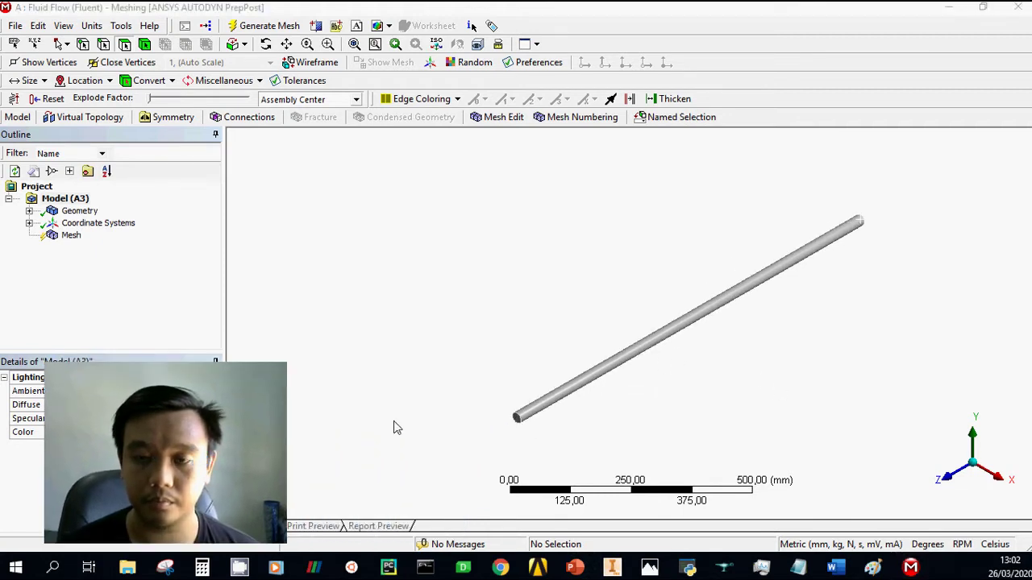
pyautogui.click(969, 469)
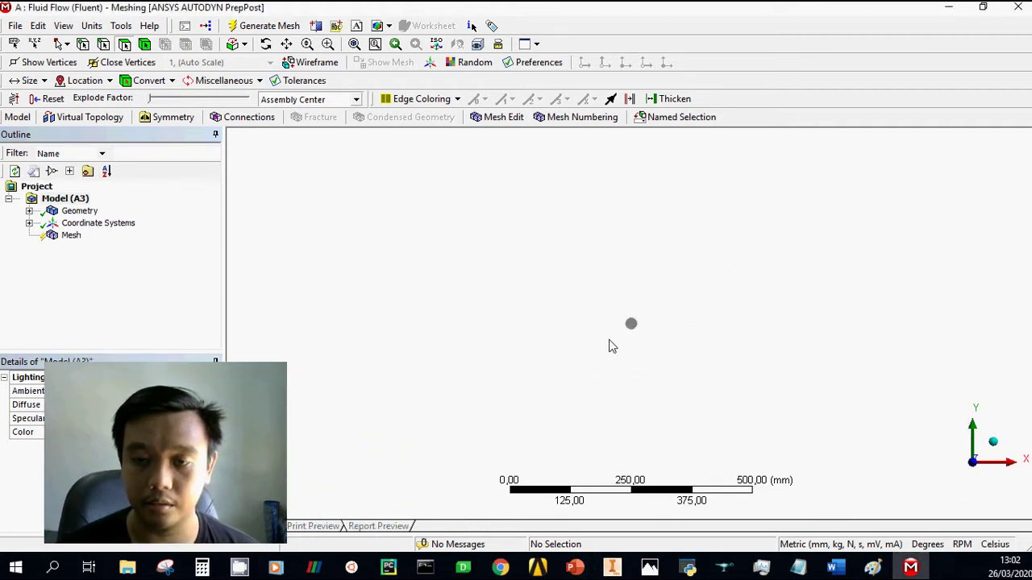
pyautogui.moveTo(605, 346); pyautogui.dragTo(615, 338, button='middle')
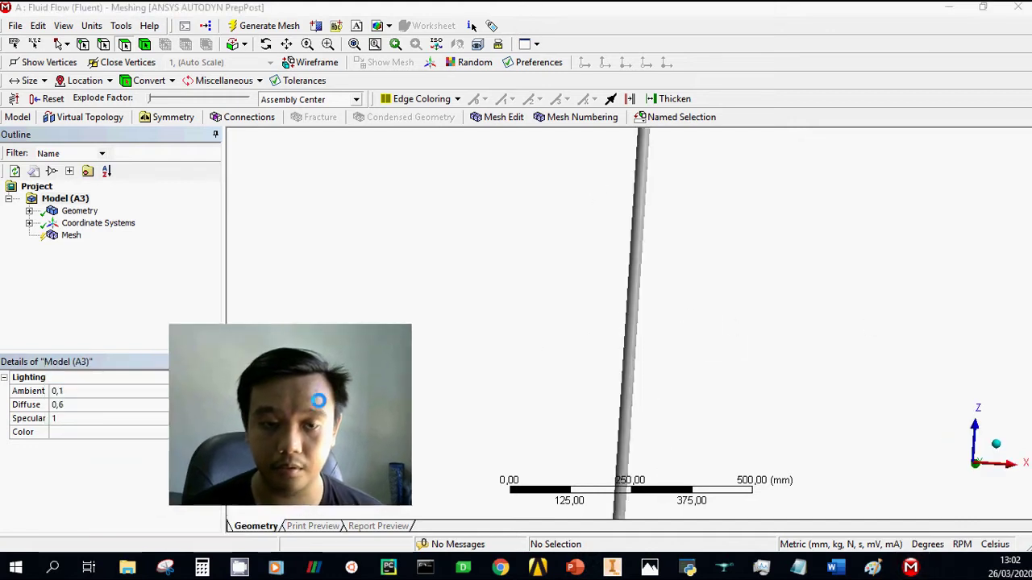
pyautogui.click(995, 446)
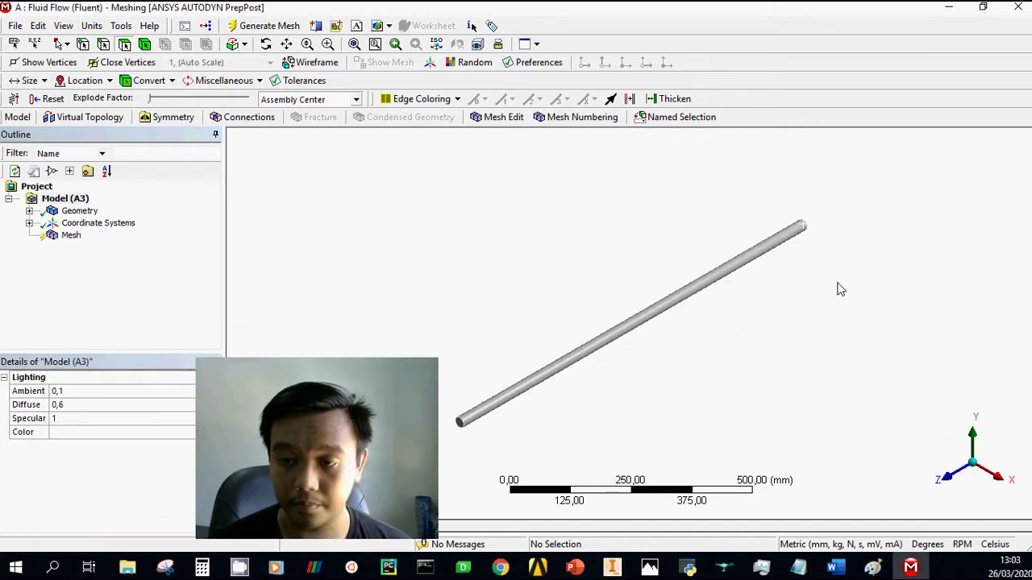
# - Pan, zoom and reset to isometric so the pipe's end cap is visible
pyautogui.keyDown('ctrl'); pyautogui.moveTo(610, 345); pyautogui.dragTo(693, 312, button='middle'); pyautogui.keyUp('ctrl')
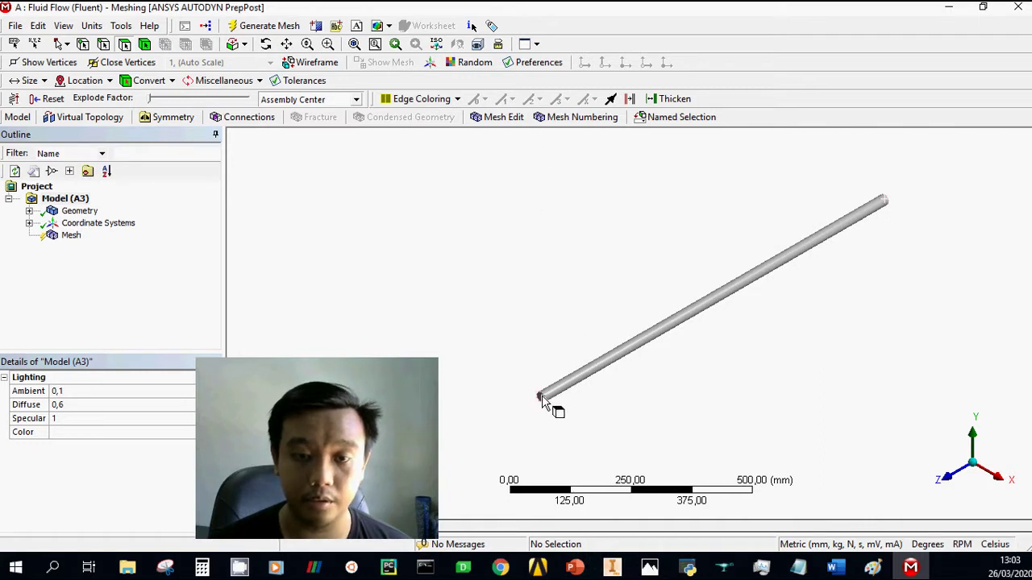
pyautogui.scroll(3, 541, 405)
pyautogui.scroll(3, 538, 404)
pyautogui.keyDown('ctrl'); pyautogui.moveTo(537, 404); pyautogui.dragTo(670, 315, button='middle'); pyautogui.keyUp('ctrl')
pyautogui.scroll(2, 645, 363)
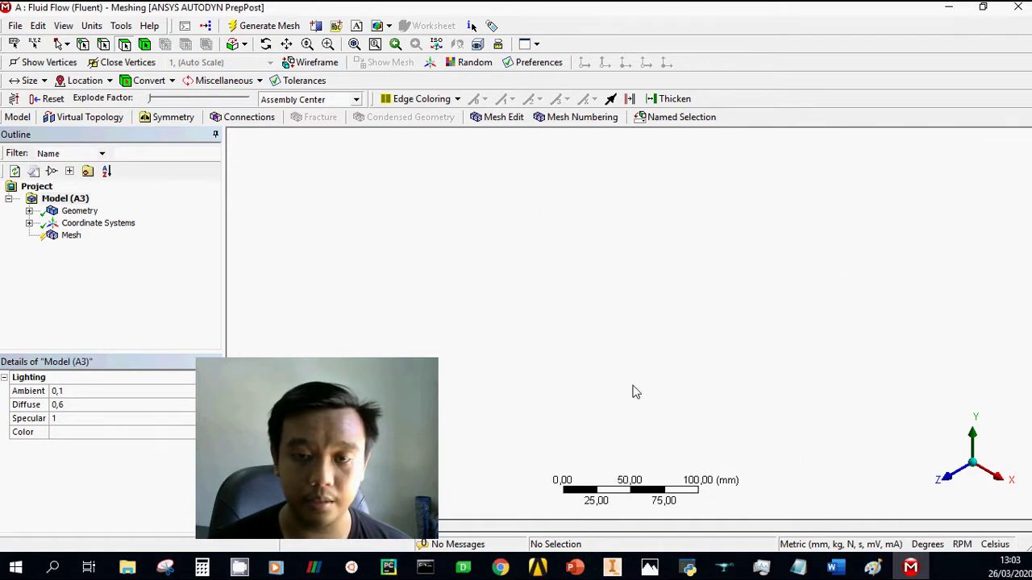
pyautogui.click(971, 473)
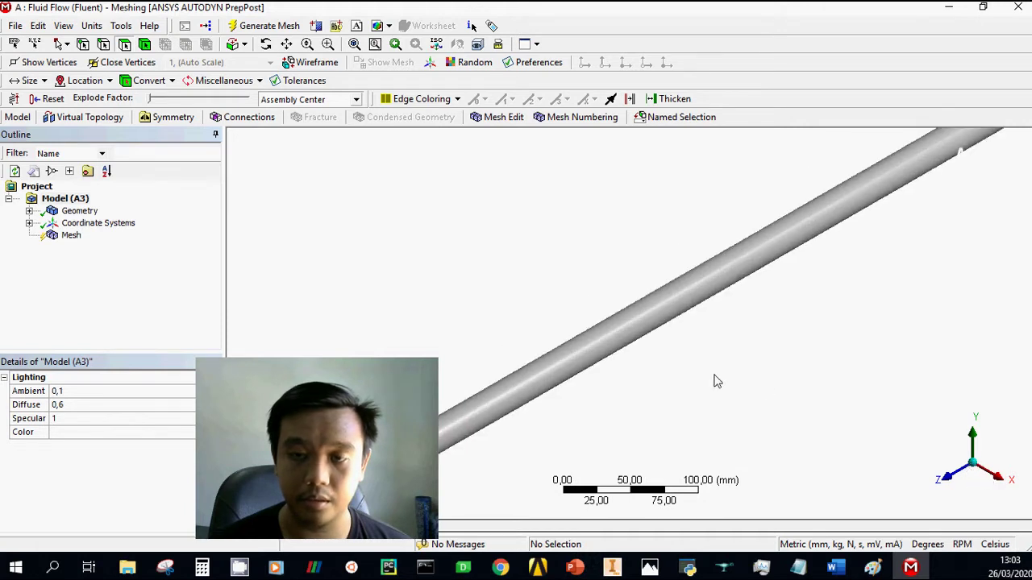
pyautogui.moveTo(666, 374)
pyautogui.keyDown('ctrl'); pyautogui.mouseDown(button='middle')
pyautogui.moveTo(902, 253)
pyautogui.moveTo(629, 395)
pyautogui.mouseUp(button='middle'); pyautogui.keyUp('ctrl')
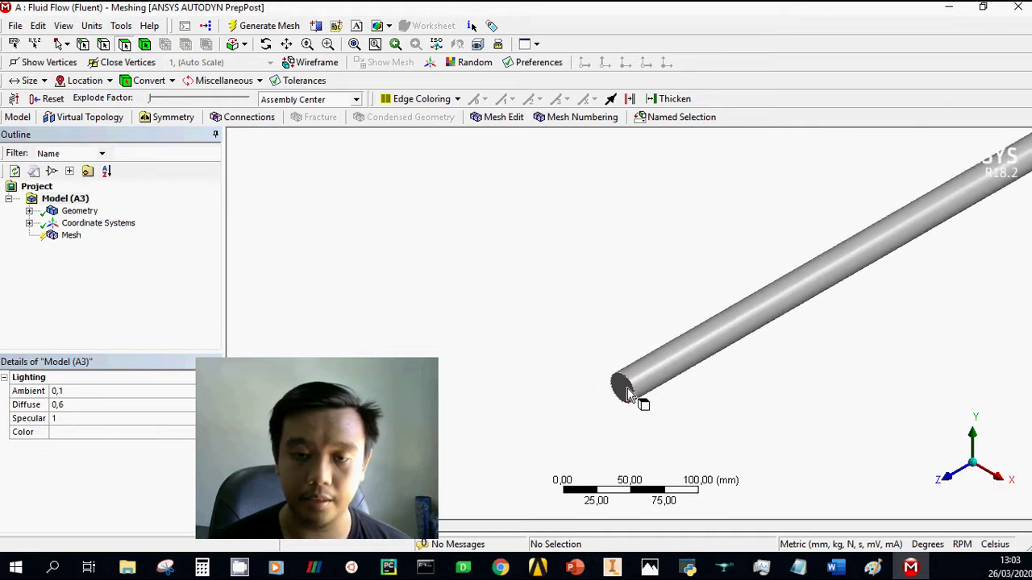
# - Select the near circular end face of the pipe
pyautogui.click(628, 395)
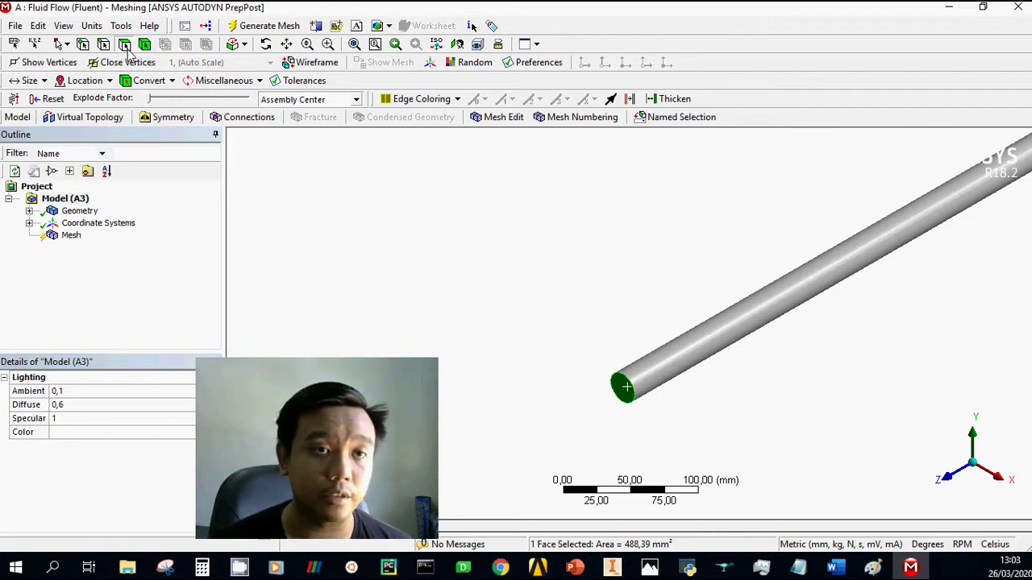
pyautogui.click(691, 375)
pyautogui.click(592, 295)
pyautogui.click(622, 395)
pyautogui.click(614, 299)
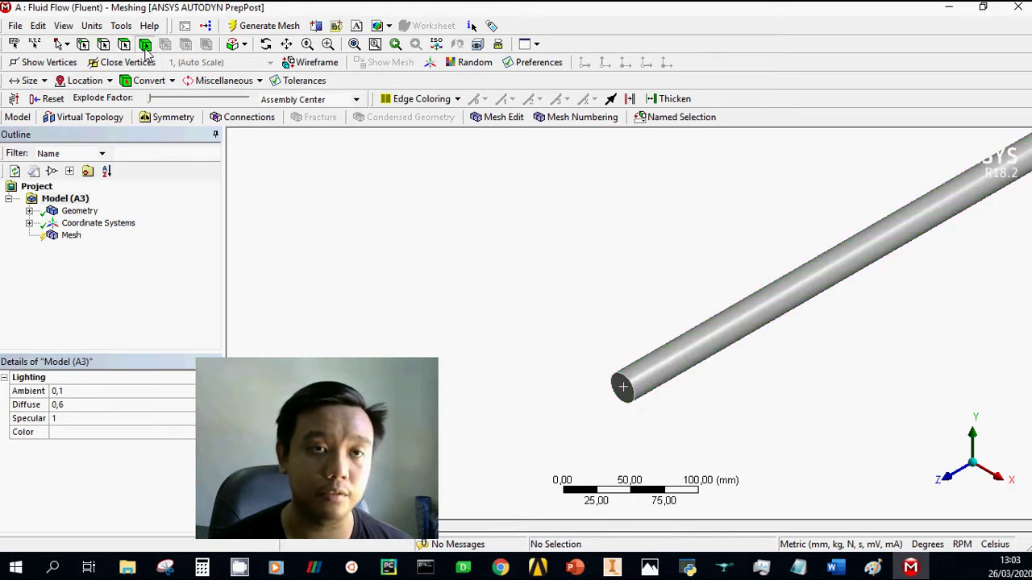
pyautogui.click(692, 337)
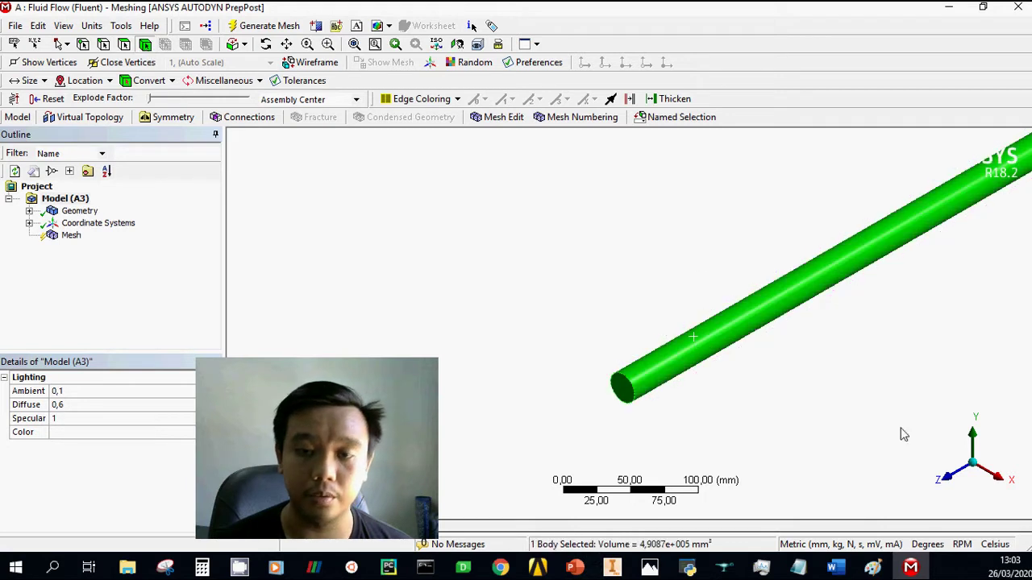
pyautogui.click(597, 342)
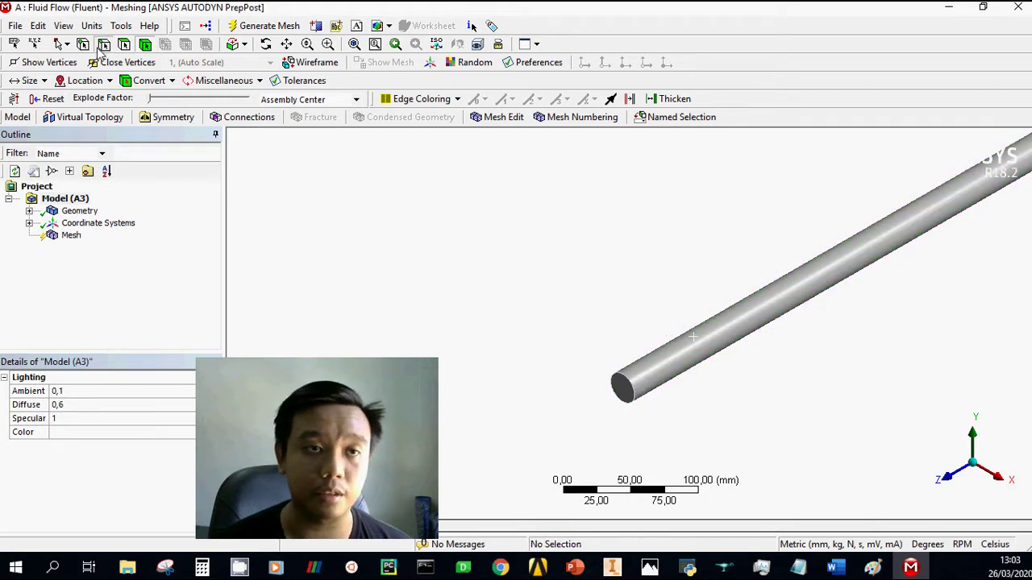
pyautogui.click(631, 390)
pyautogui.click(612, 271)
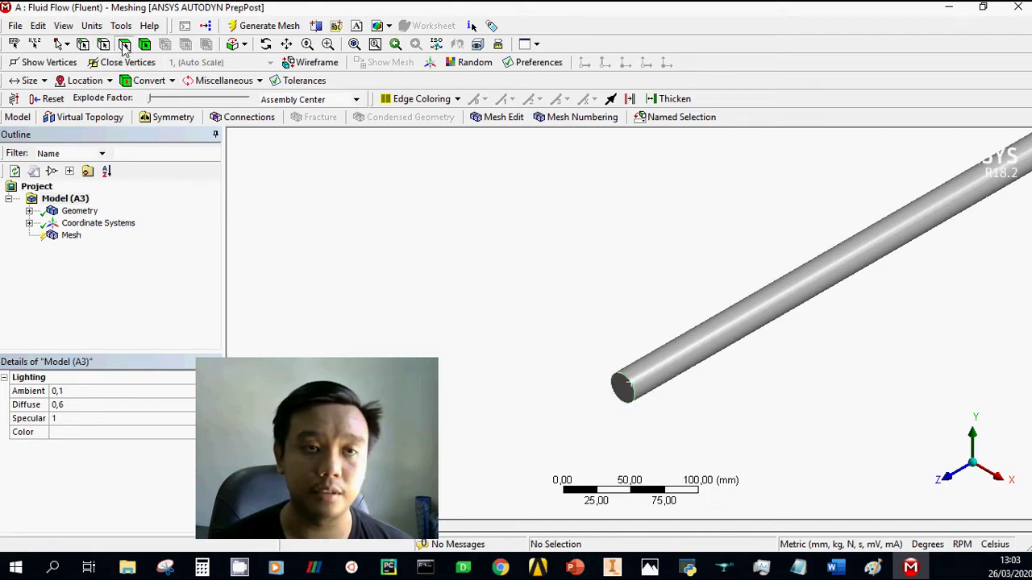
pyautogui.click(627, 396)
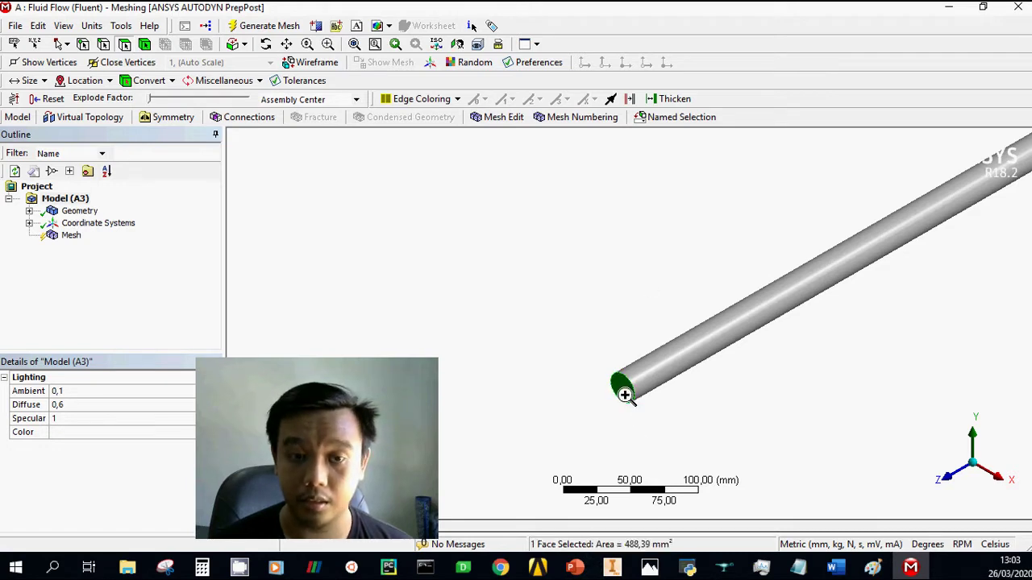
# - Save the selected end face as a named selection called 'inlet'
pyautogui.rightClick(628, 400)
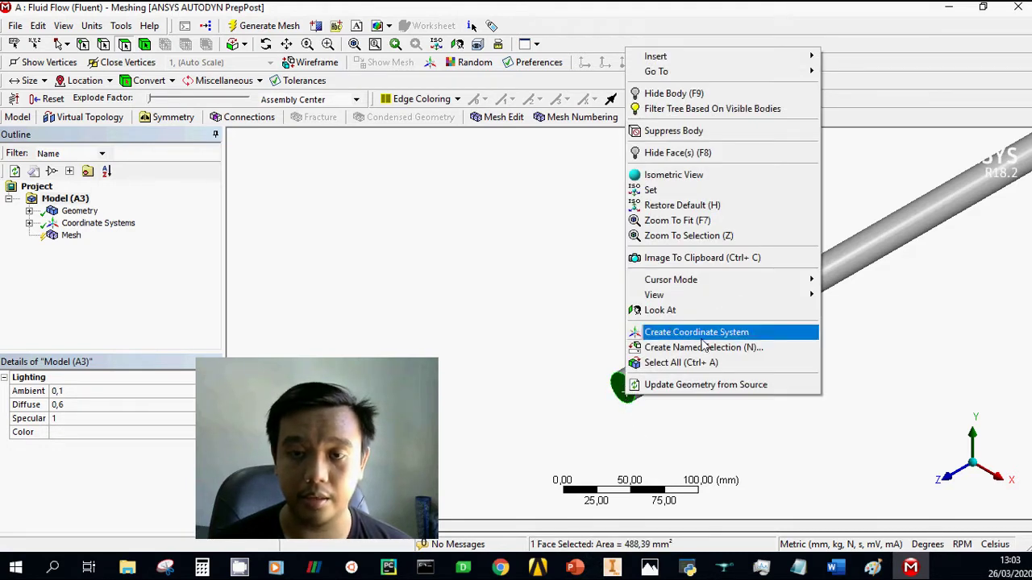
pyautogui.click(751, 355)
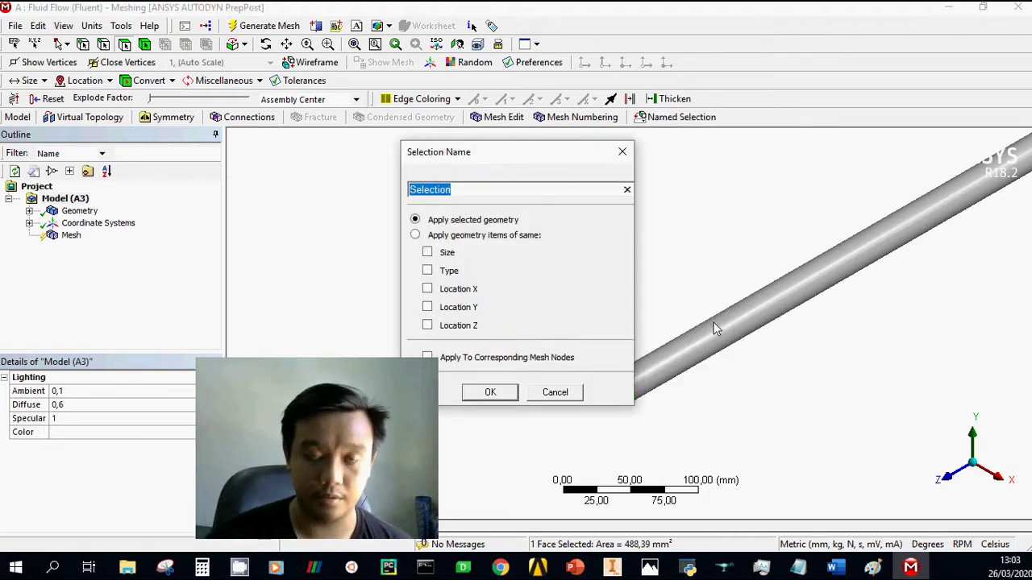
pyautogui.write('inlet')
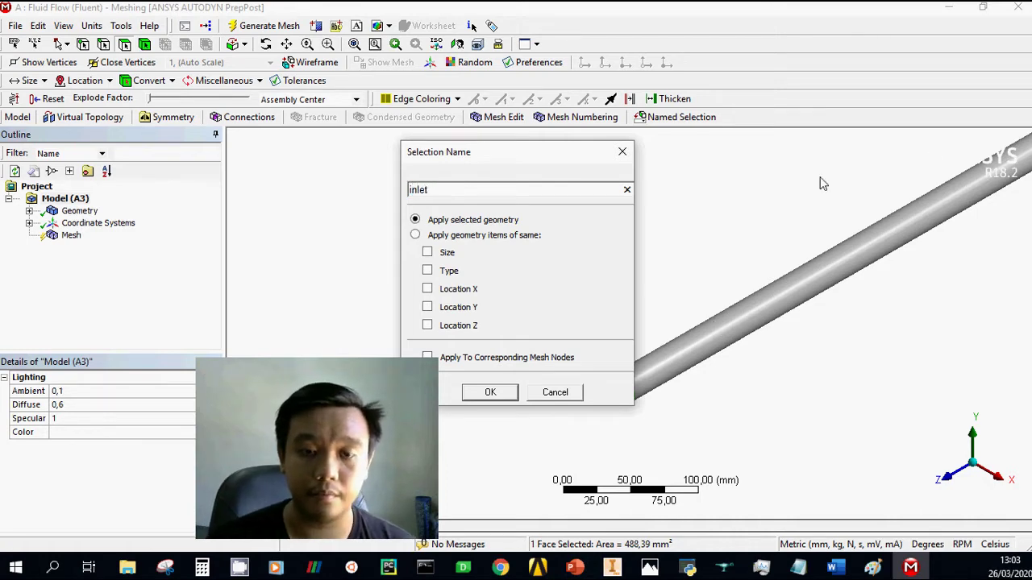
pyautogui.click(496, 393)
# - Orbit to look along the pipe axis and select the far end face
pyautogui.scroll(-2, 783, 392)
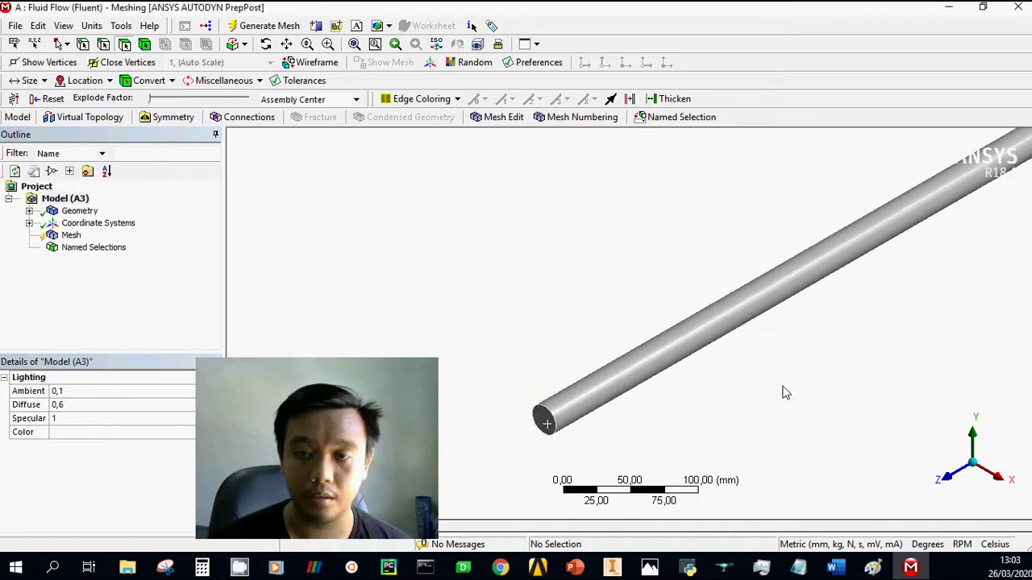
pyautogui.scroll(-3, 841, 379)
pyautogui.scroll(-3, 837, 272)
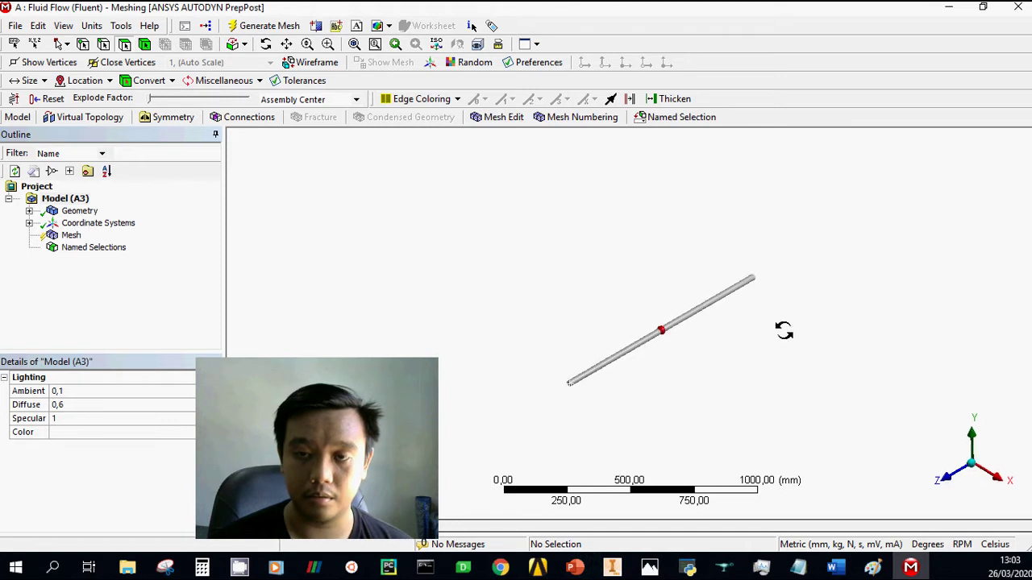
pyautogui.moveTo(837, 272); pyautogui.dragTo(741, 347, button='middle')
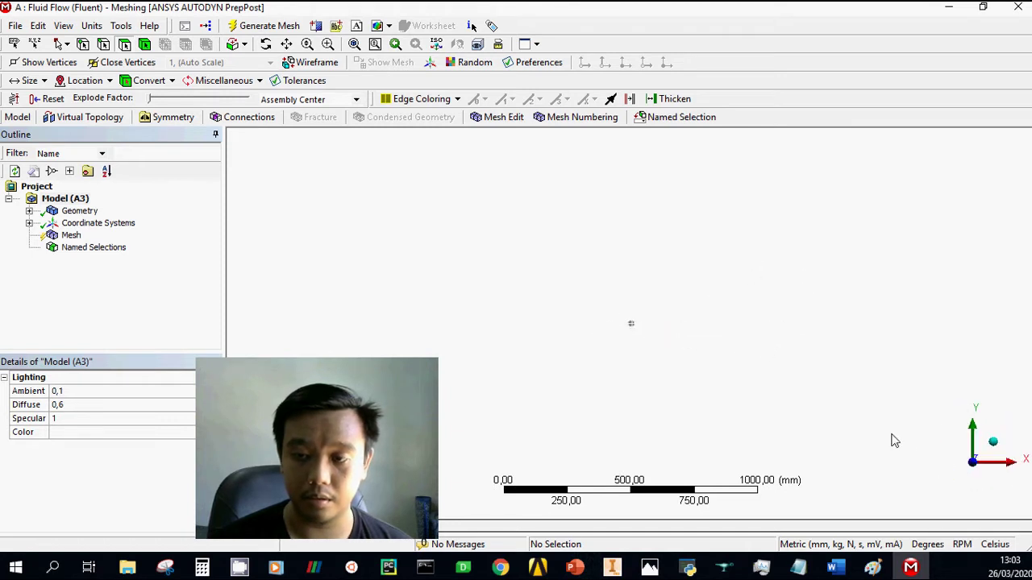
pyautogui.moveTo(890, 436); pyautogui.dragTo(800, 439, button='middle')
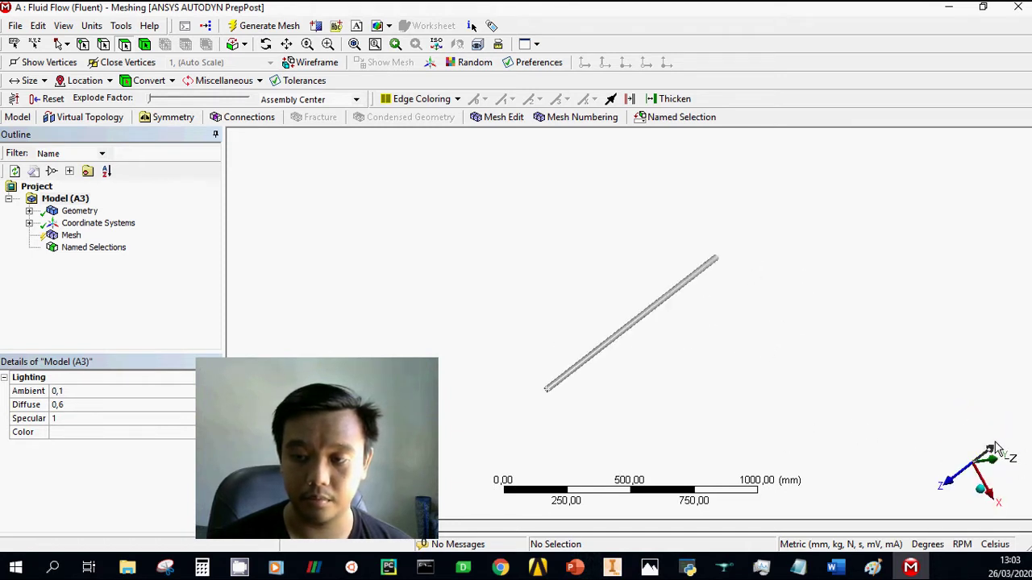
pyautogui.click(994, 449)
pyautogui.click(582, 357)
# - Save the far end face as a named selection called 'outlet'
pyautogui.rightClick(582, 357)
pyautogui.click(657, 312)
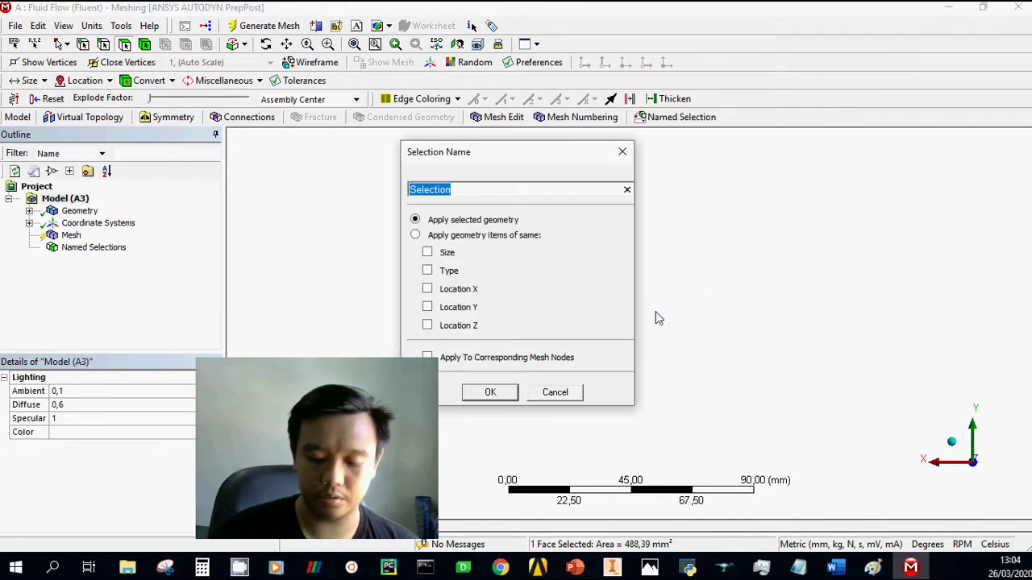
pyautogui.write('outlet')
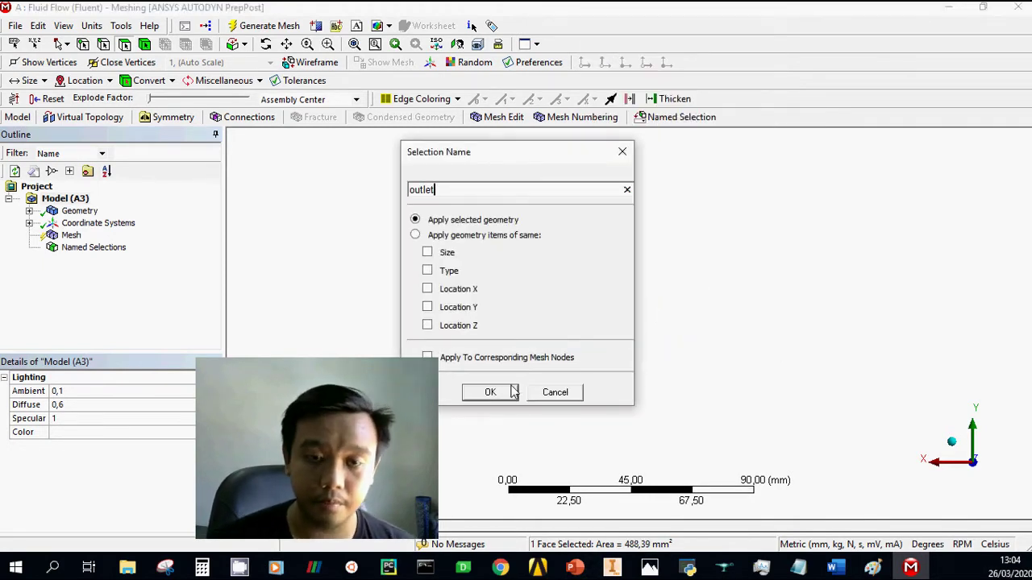
pyautogui.click(490, 392)
# - Return to isometric view and select the pipe's side wall, showing its options
pyautogui.click(959, 441)
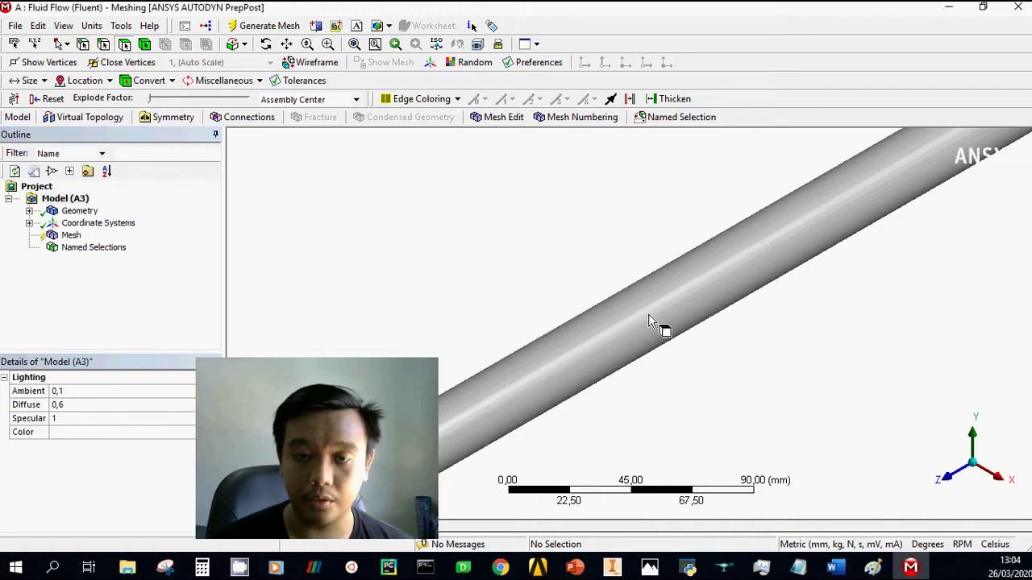
pyautogui.scroll(-3, 669, 315)
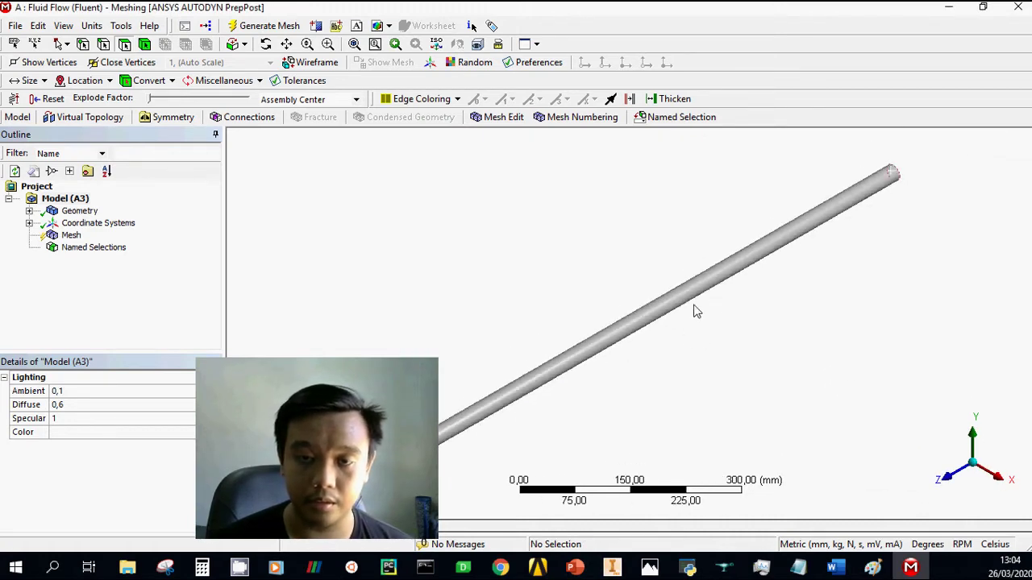
pyautogui.scroll(-1, 645, 326)
pyautogui.scroll(-1, 645, 326)
pyautogui.click(645, 330)
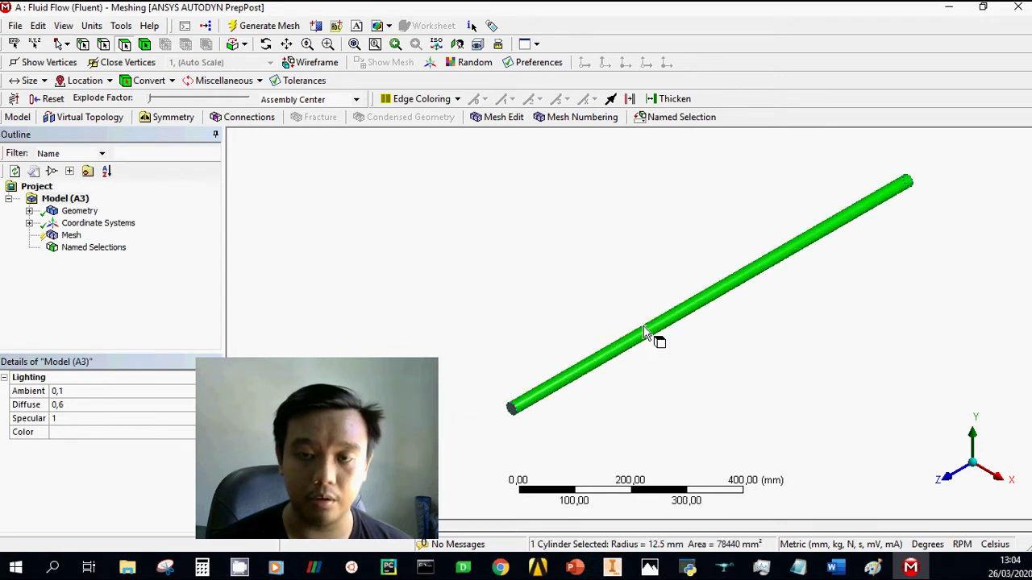
pyautogui.rightClick(644, 330)
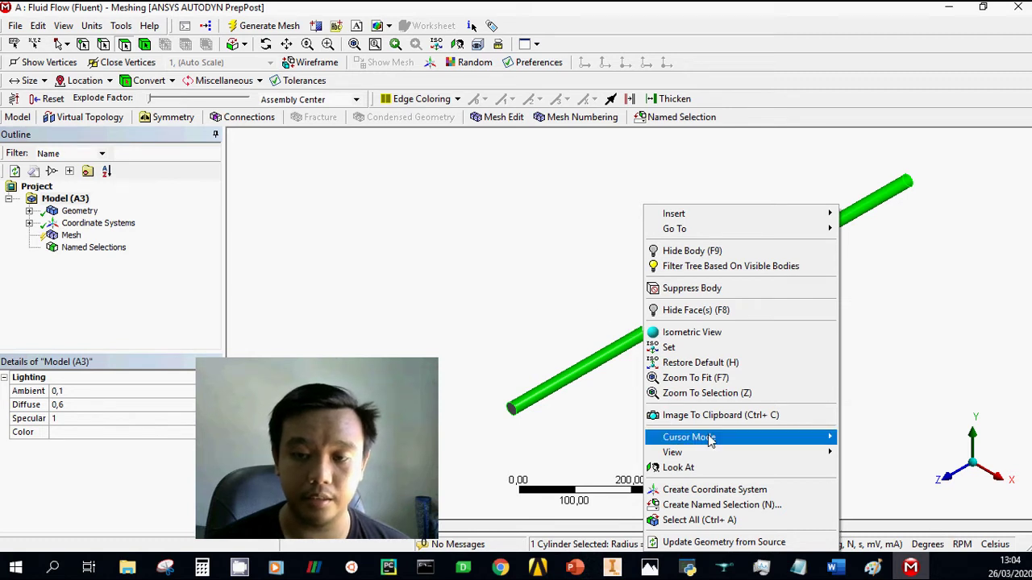
# - Clear the selection, generate the pipe mesh and display it
pyautogui.moveTo(689, 437)
pyautogui.click(568, 297)
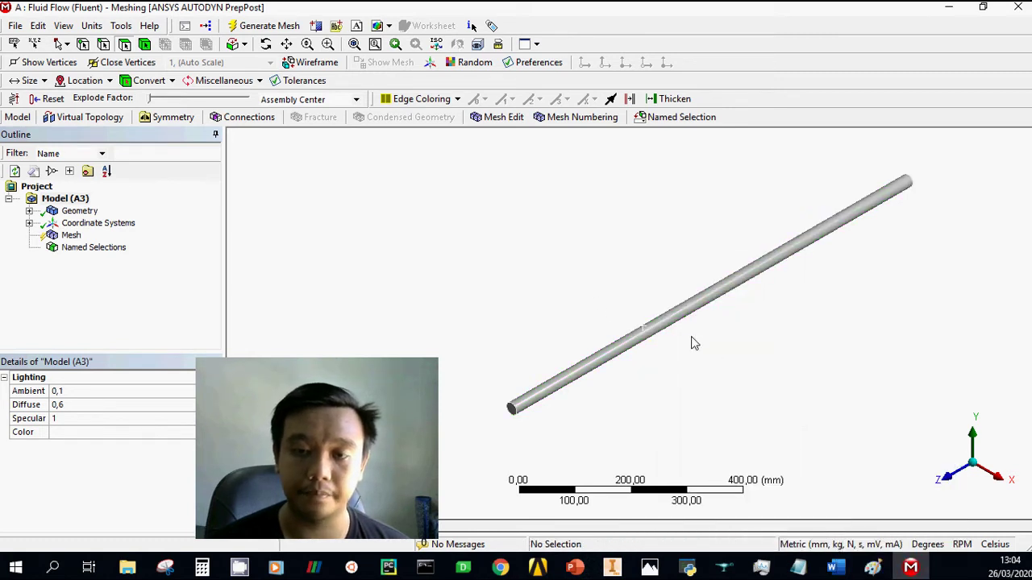
pyautogui.moveTo(267, 373); pyautogui.dragTo(861, 384)
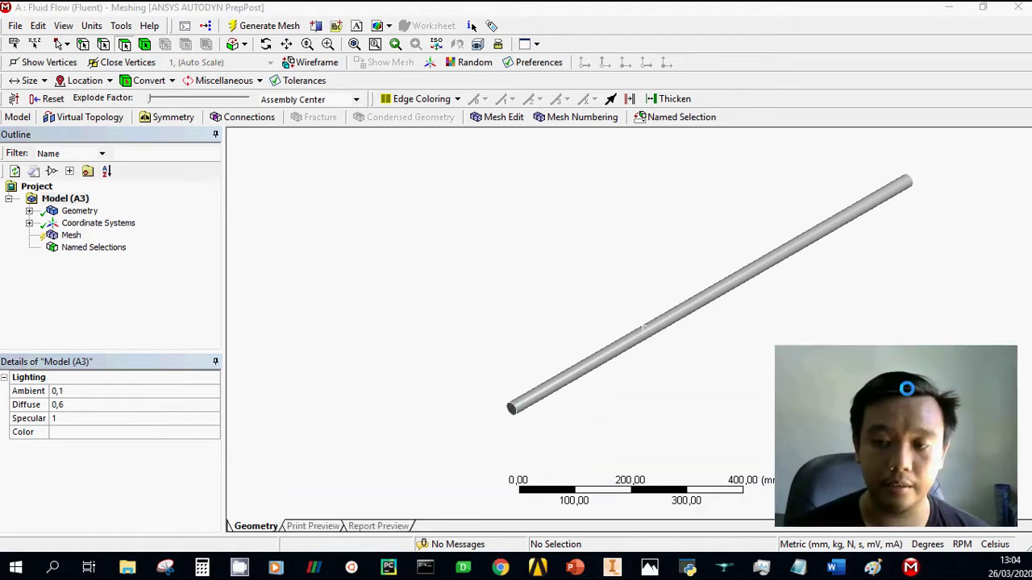
pyautogui.scroll(1, 647, 315)
pyautogui.scroll(2, 712, 330)
pyautogui.keyDown('ctrl'); pyautogui.moveTo(712, 329); pyautogui.dragTo(623, 345, button='middle'); pyautogui.keyUp('ctrl')
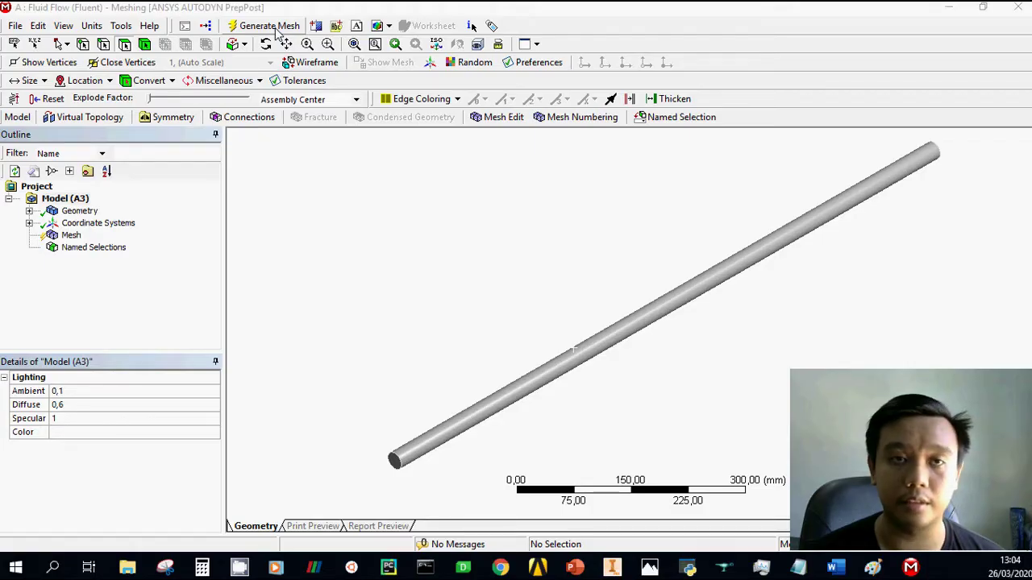
pyautogui.click(277, 30)
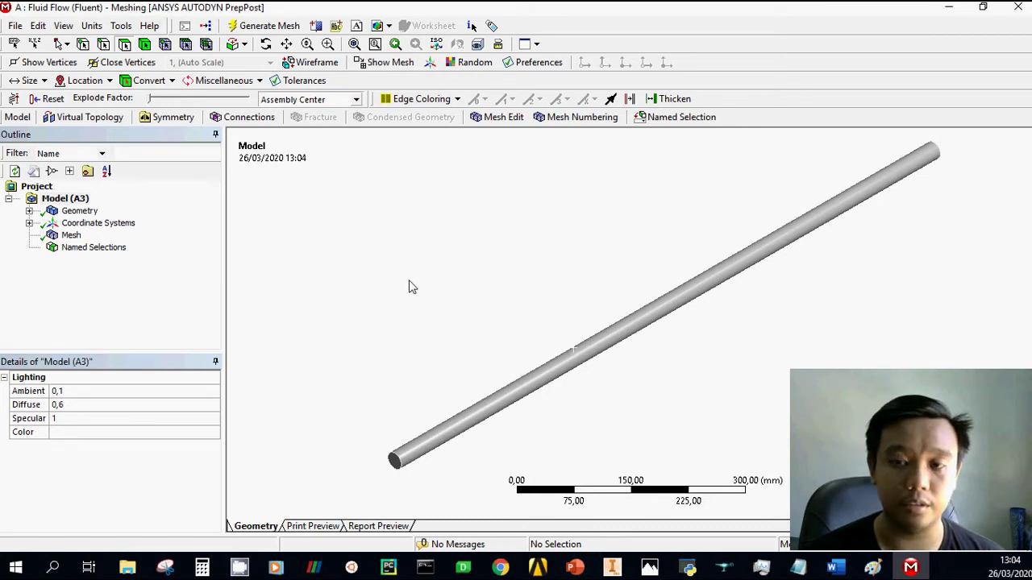
pyautogui.click(87, 235)
# - Orbit and zoom to inspect the quadrilateral cells on the pipe's end face
pyautogui.moveTo(595, 374)
pyautogui.mouseDown(button='middle')
pyautogui.moveTo(632, 347)
pyautogui.moveTo(643, 354)
pyautogui.mouseUp(button='middle')
pyautogui.scroll(-2, 553, 290)
pyautogui.scroll(-2, 524, 210)
pyautogui.moveTo(510, 204)
pyautogui.mouseDown(button='middle')
pyautogui.moveTo(511, 234)
pyautogui.moveTo(498, 234)
pyautogui.moveTo(505, 249)
pyautogui.moveTo(712, 427)
pyautogui.mouseUp(button='middle')
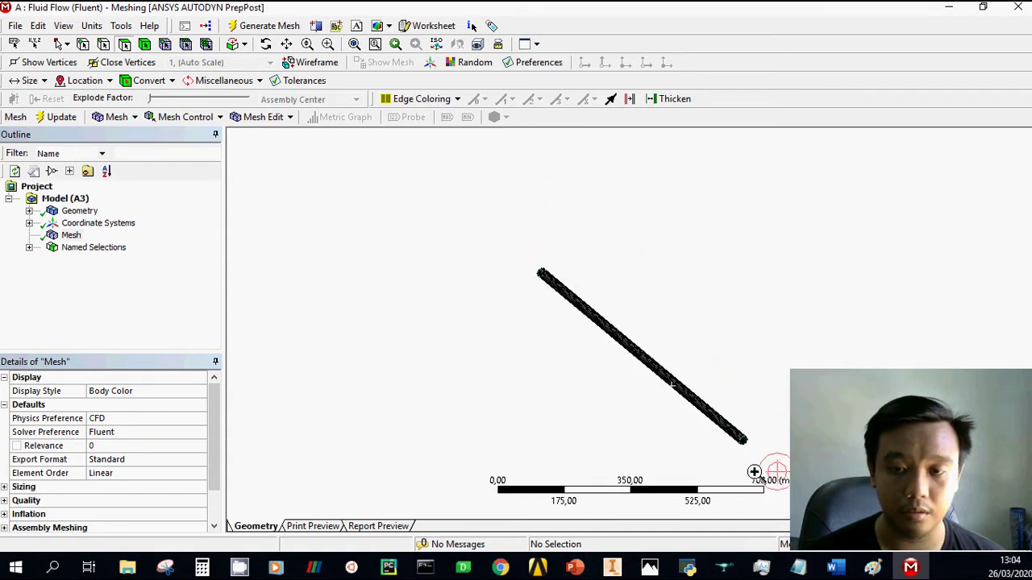
pyautogui.scroll(5, 713, 426)
pyautogui.scroll(2, 604, 288)
pyautogui.scroll(2, 661, 376)
pyautogui.moveTo(596, 325)
pyautogui.mouseDown(button='middle')
pyautogui.moveTo(668, 323)
pyautogui.moveTo(581, 249)
pyautogui.moveTo(594, 208)
pyautogui.moveTo(569, 212)
pyautogui.moveTo(595, 215)
pyautogui.moveTo(663, 353)
pyautogui.moveTo(622, 350)
pyautogui.moveTo(660, 383)
pyautogui.moveTo(668, 373)
pyautogui.moveTo(649, 353)
pyautogui.moveTo(682, 285)
pyautogui.moveTo(716, 295)
pyautogui.mouseUp(button='middle')
pyautogui.scroll(2, 717, 295)
pyautogui.moveTo(680, 346)
pyautogui.mouseDown(button='middle')
pyautogui.moveTo(659, 274)
pyautogui.moveTo(613, 279)
pyautogui.moveTo(541, 316)
pyautogui.moveTo(553, 479)
pyautogui.moveTo(690, 338)
pyautogui.moveTo(516, 454)
pyautogui.moveTo(664, 278)
pyautogui.mouseUp(button='middle')
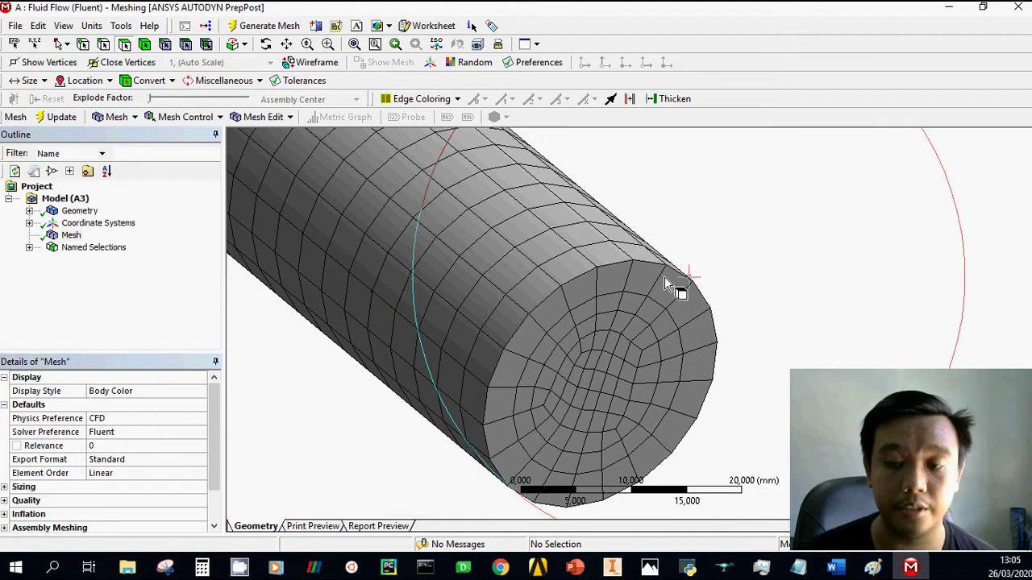
pyautogui.moveTo(664, 277)
pyautogui.mouseDown(button='middle')
pyautogui.moveTo(659, 299)
pyautogui.moveTo(593, 294)
pyautogui.moveTo(460, 143)
pyautogui.mouseUp(button='middle')
pyautogui.scroll(1, 676, 294)
pyautogui.scroll(-2, 676, 294)
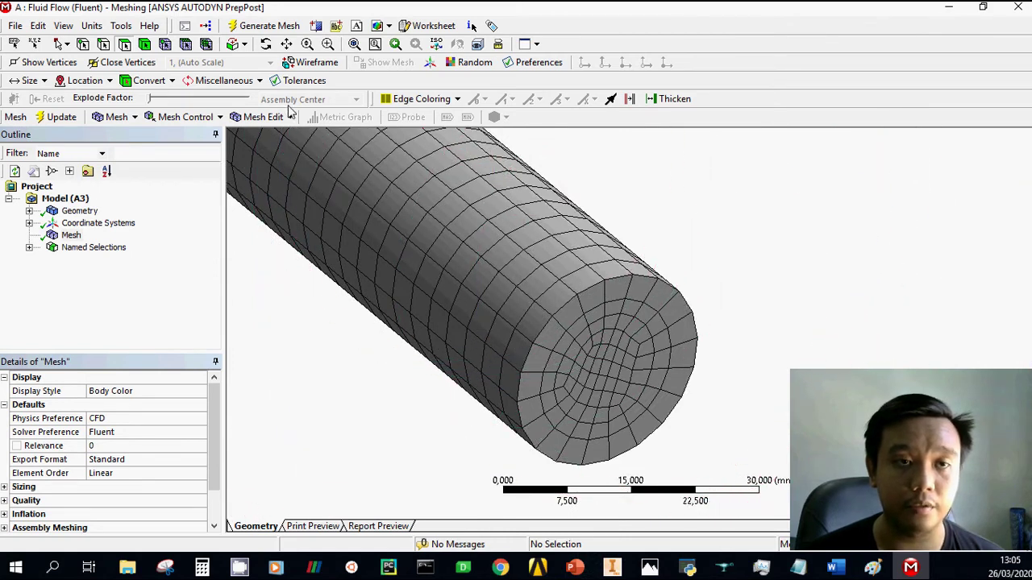
# - Add an Inflation control with the pipe body as its geometry
pyautogui.click(170, 117)
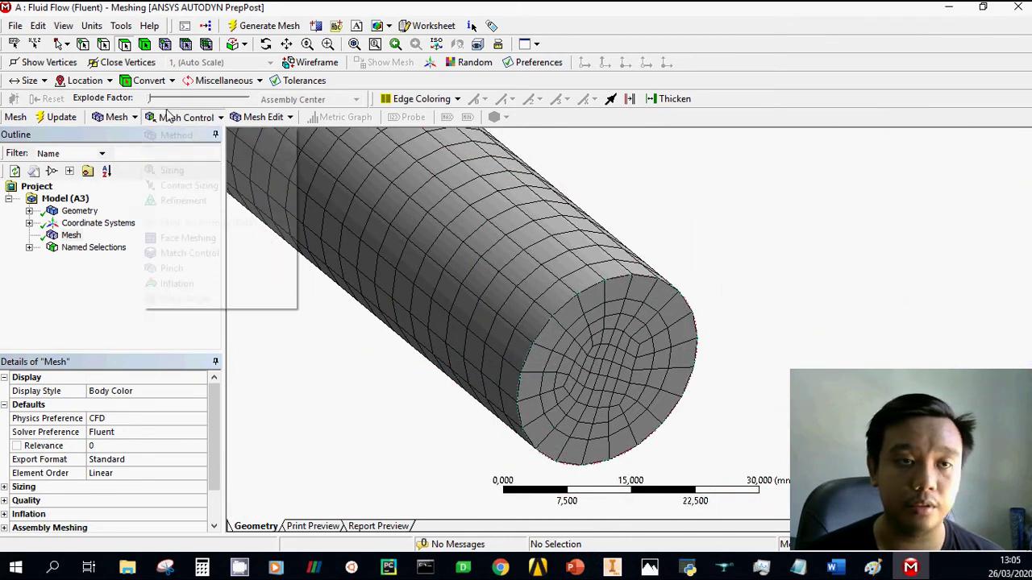
pyautogui.click(206, 283)
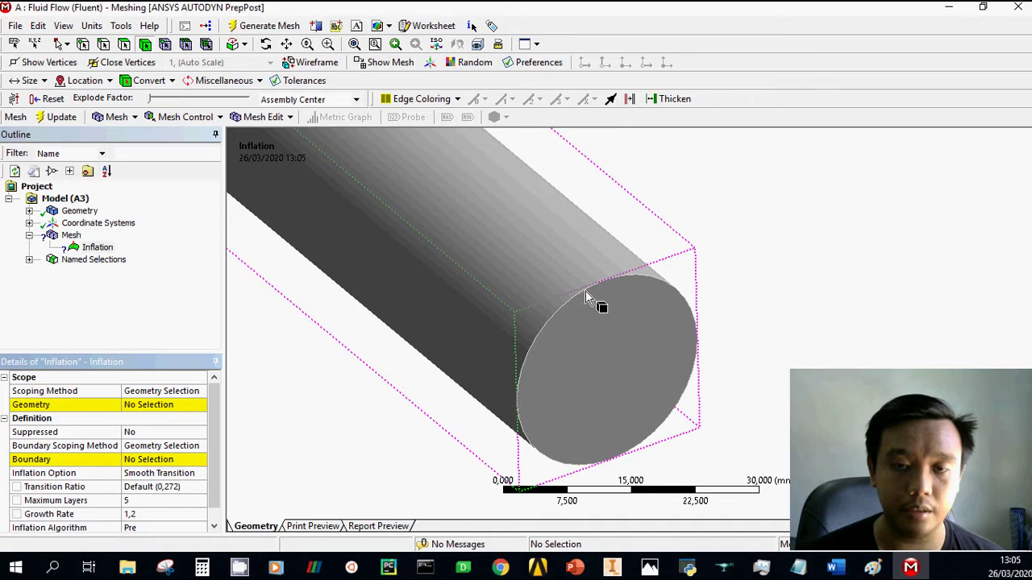
pyautogui.scroll(3, 596, 286)
pyautogui.scroll(-2, 557, 220)
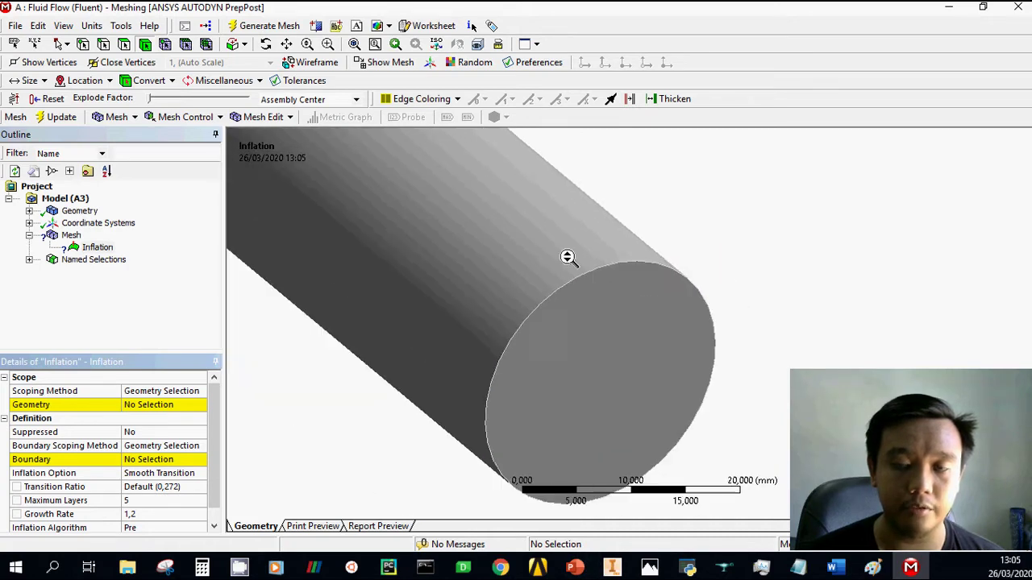
pyautogui.scroll(-2, 570, 256)
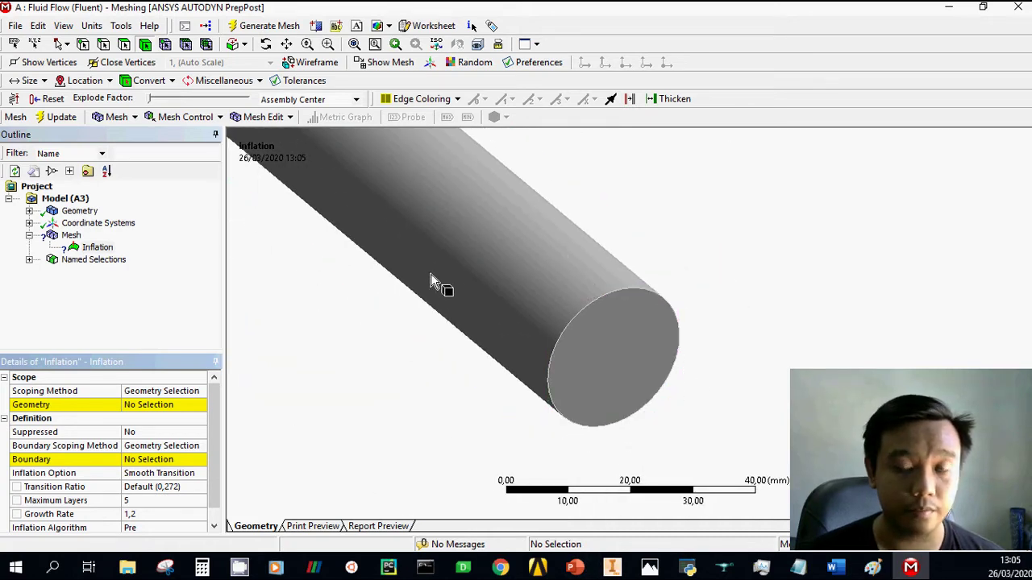
pyautogui.click(544, 268)
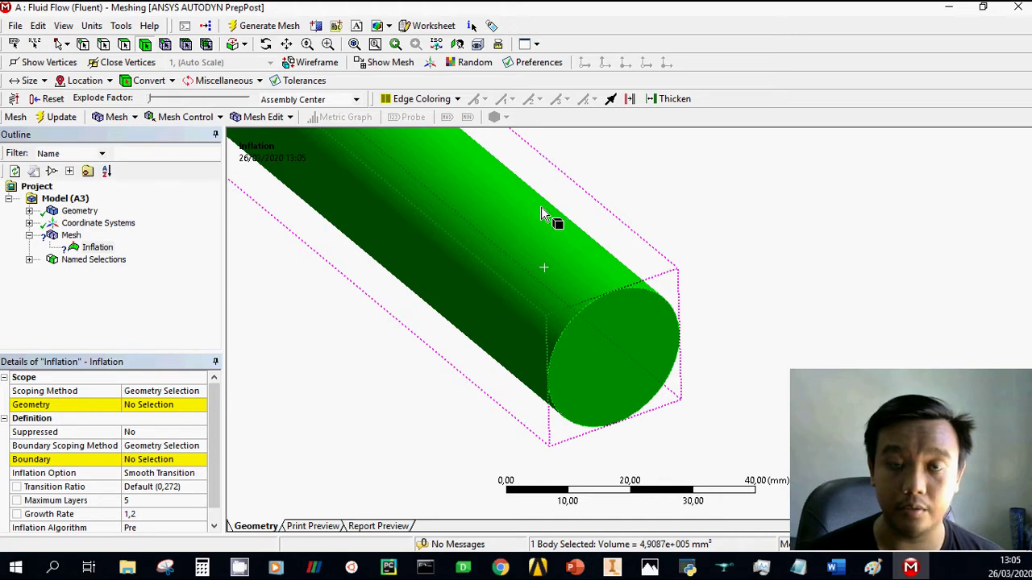
pyautogui.click(153, 409)
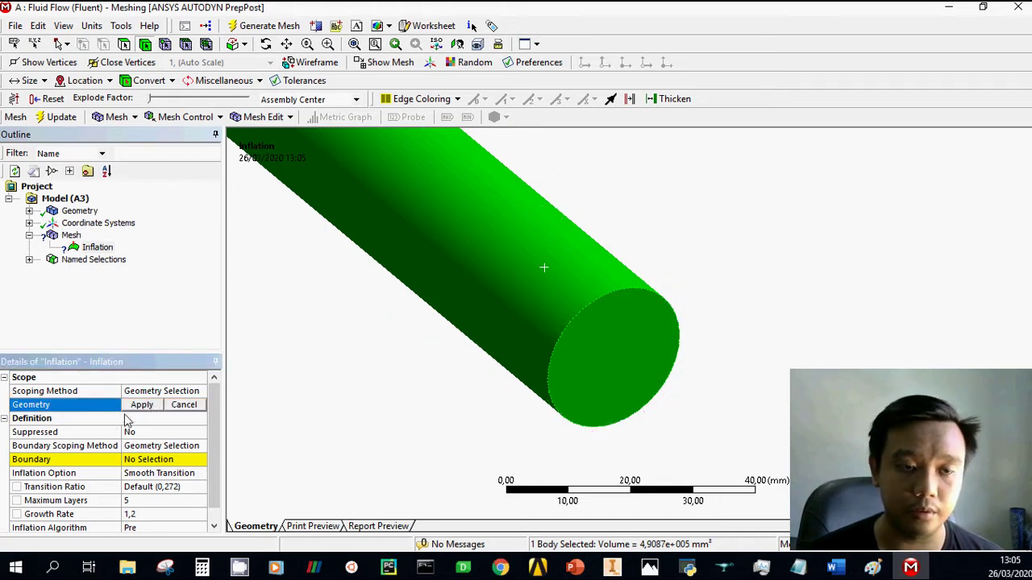
pyautogui.click(141, 405)
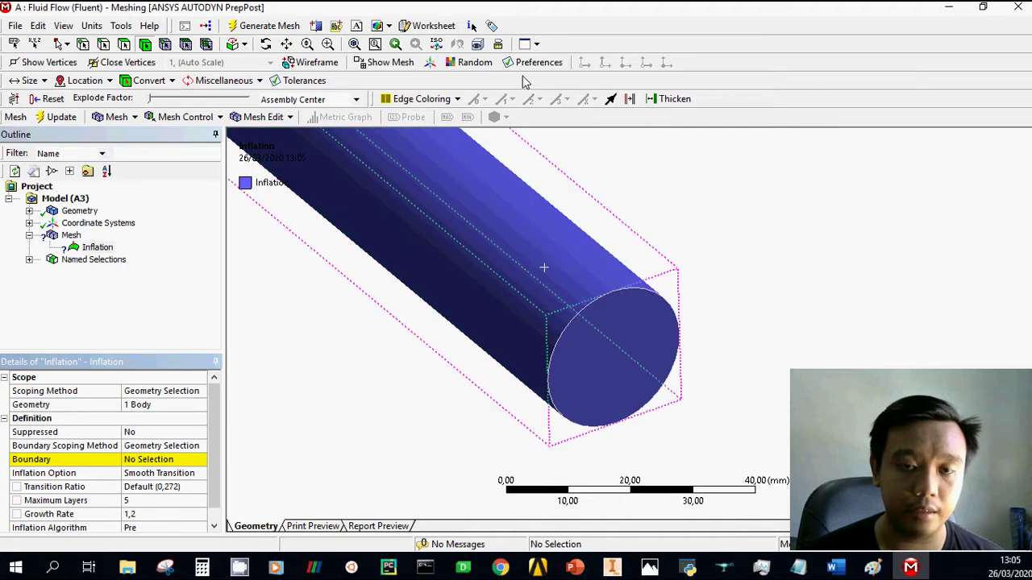
# - Set the pipe's outer wall as inflation boundary and regenerate the mesh
pyautogui.click(161, 459)
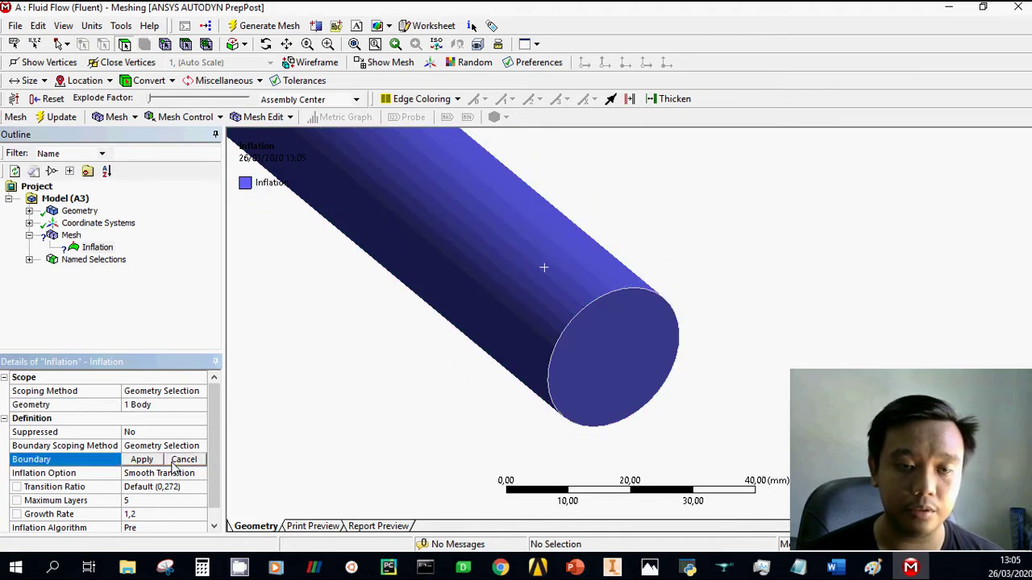
pyautogui.click(498, 268)
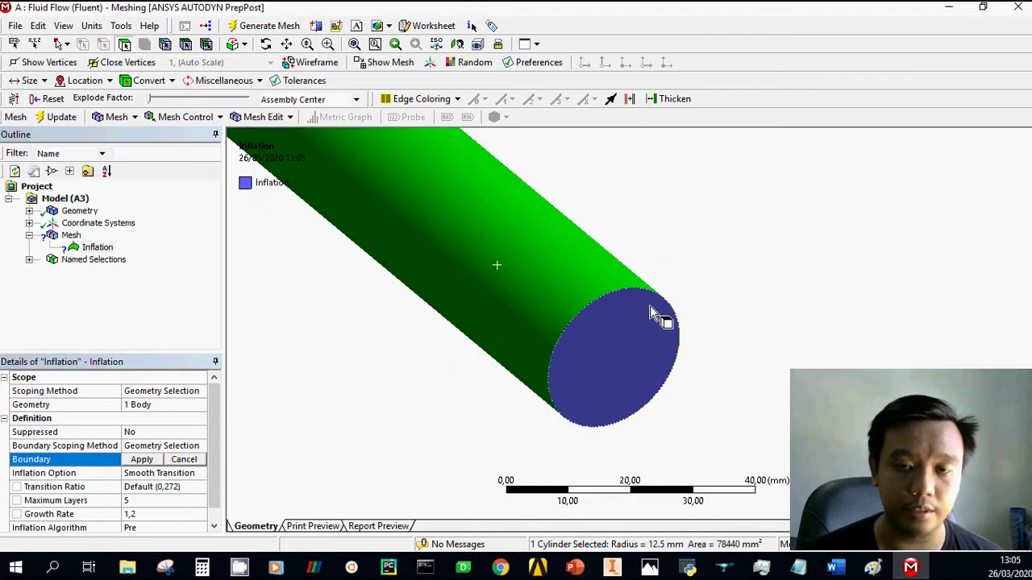
pyautogui.click(140, 461)
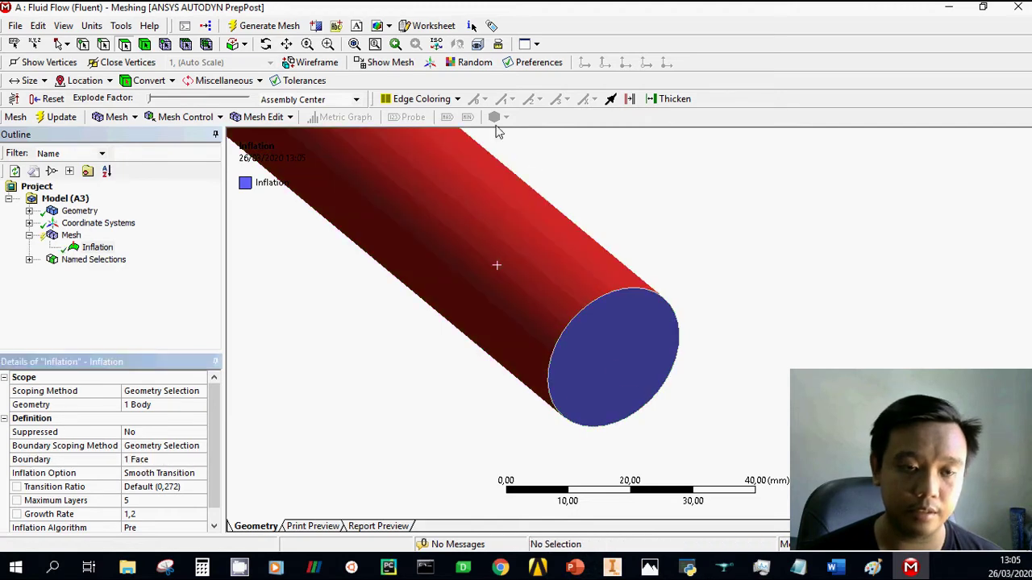
pyautogui.click(261, 29)
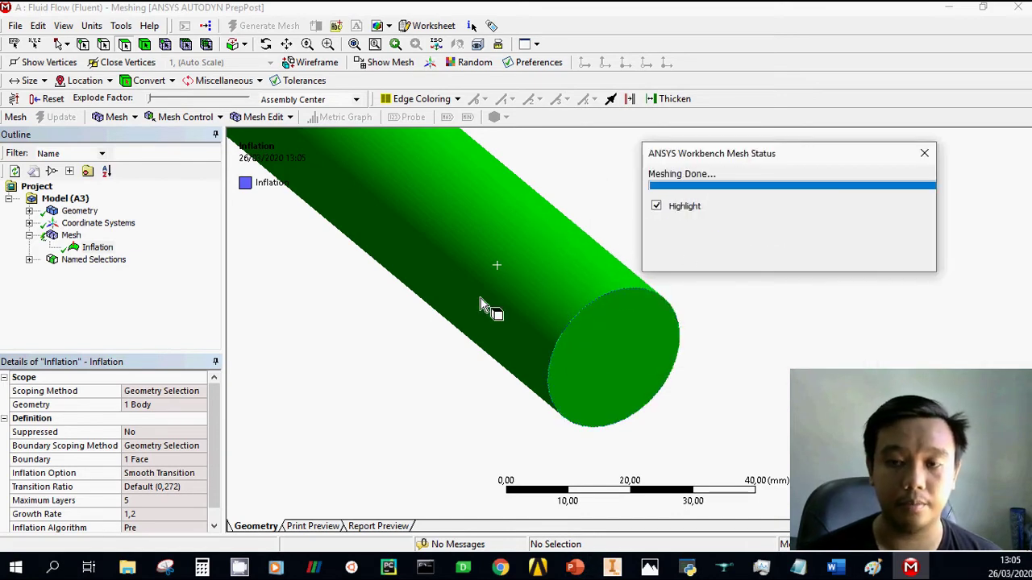
# - Display the regenerated mesh and zoom in on the inflation layers at the end face
pyautogui.click(71, 234)
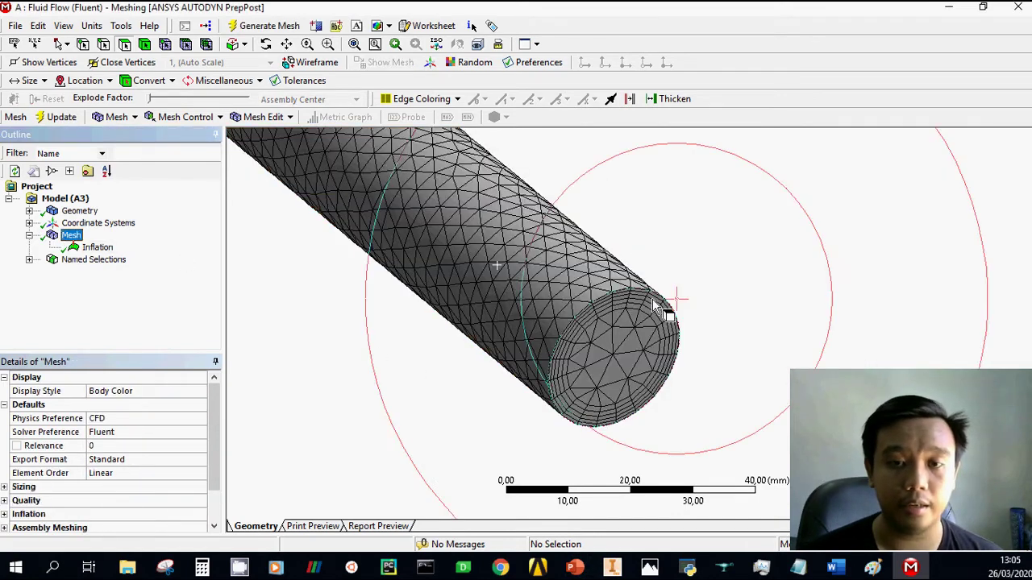
pyautogui.scroll(5, 636, 342)
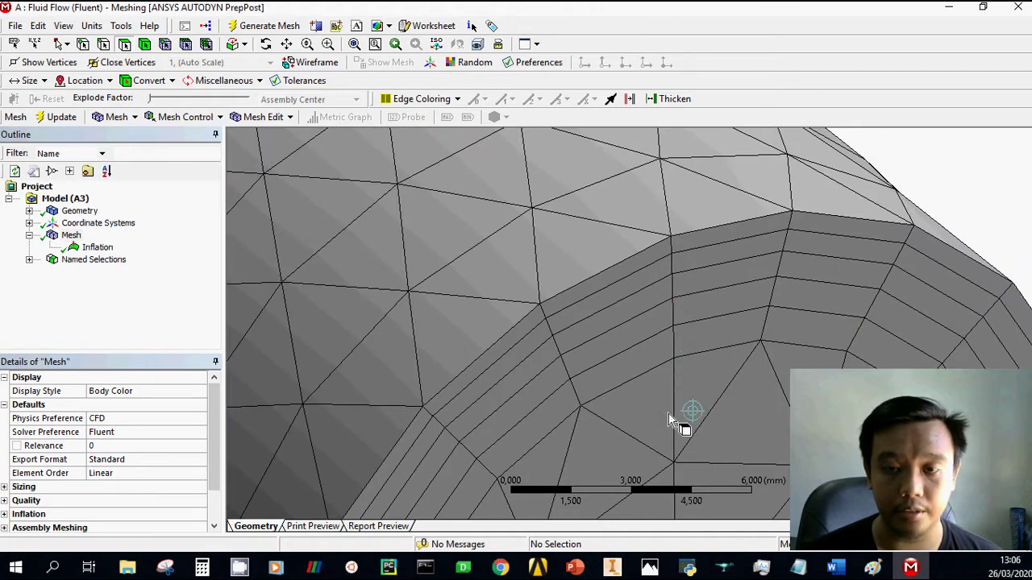
pyautogui.scroll(-3, 669, 431)
pyautogui.scroll(-3, 653, 400)
pyautogui.scroll(-1, 654, 400)
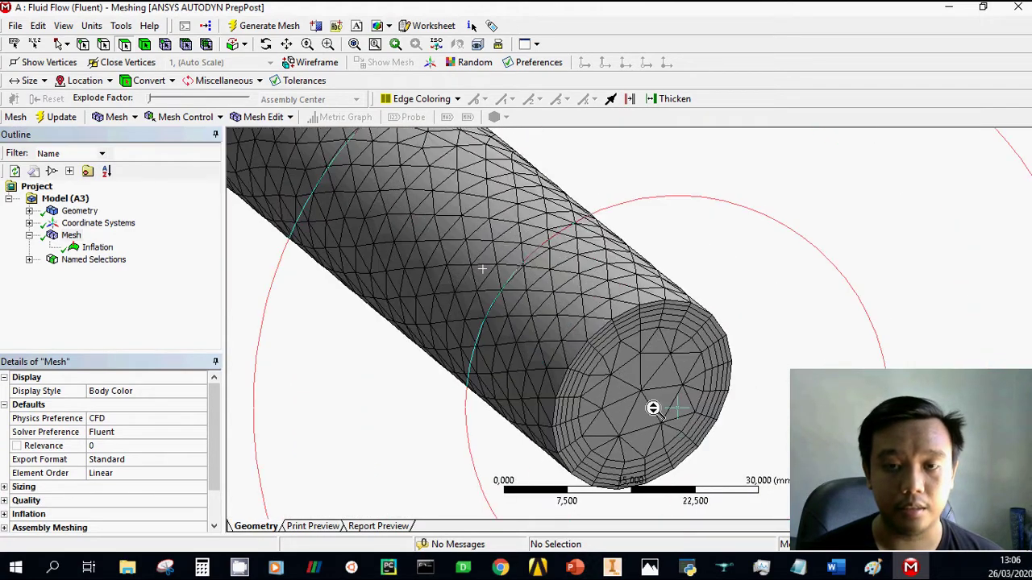
pyautogui.scroll(-2, 627, 322)
pyautogui.moveTo(519, 281); pyautogui.dragTo(519, 295, button='middle')
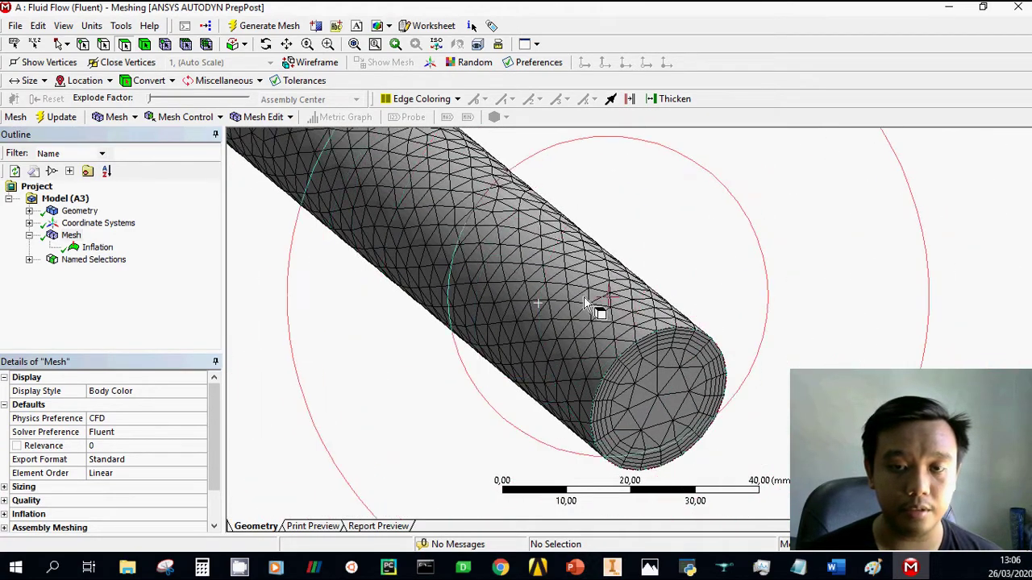
pyautogui.moveTo(586, 305)
pyautogui.mouseDown(button='middle')
pyautogui.moveTo(668, 341)
pyautogui.moveTo(487, 236)
pyautogui.moveTo(578, 350)
pyautogui.moveTo(631, 352)
pyautogui.moveTo(636, 341)
pyautogui.moveTo(622, 329)
pyautogui.moveTo(691, 307)
pyautogui.moveTo(670, 336)
pyautogui.moveTo(679, 337)
pyautogui.moveTo(663, 336)
pyautogui.moveTo(680, 337)
pyautogui.moveTo(673, 306)
pyautogui.moveTo(682, 323)
pyautogui.moveTo(652, 294)
pyautogui.moveTo(617, 233)
pyautogui.moveTo(668, 287)
pyautogui.moveTo(615, 223)
pyautogui.moveTo(594, 217)
pyautogui.moveTo(678, 212)
pyautogui.moveTo(663, 361)
pyautogui.moveTo(691, 362)
pyautogui.moveTo(716, 295)
pyautogui.moveTo(460, 177)
pyautogui.mouseUp(button='middle')
pyautogui.scroll(-1, 670, 336)
# - Insert a Method control on the pipe body and set it to MultiZone
pyautogui.click(203, 117)
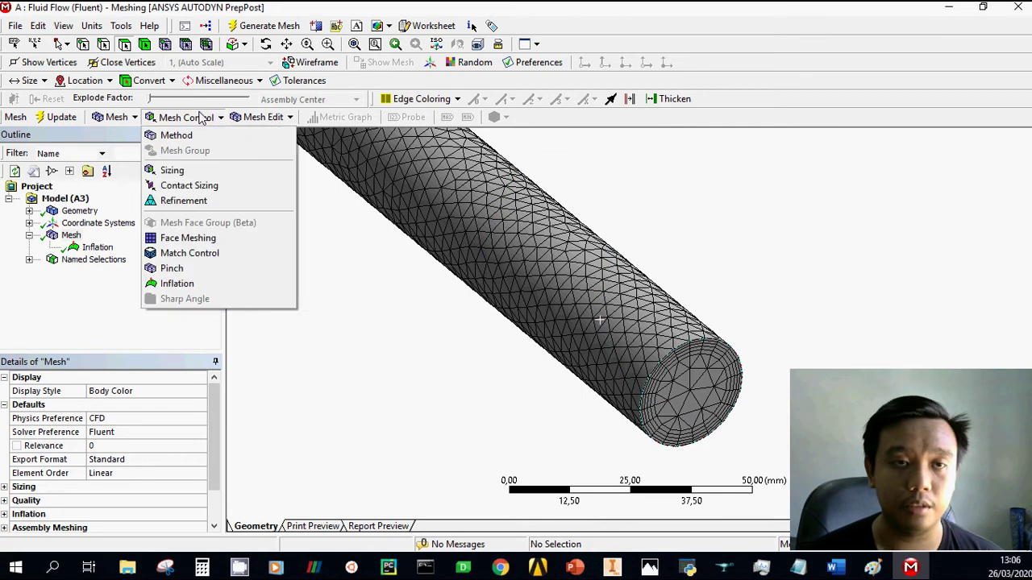
pyautogui.click(171, 137)
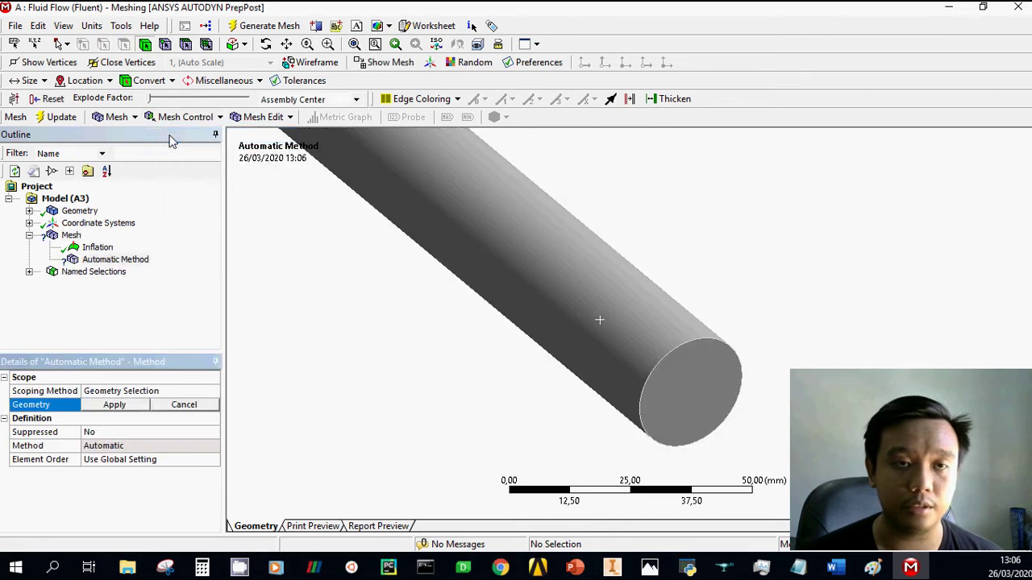
pyautogui.click(474, 222)
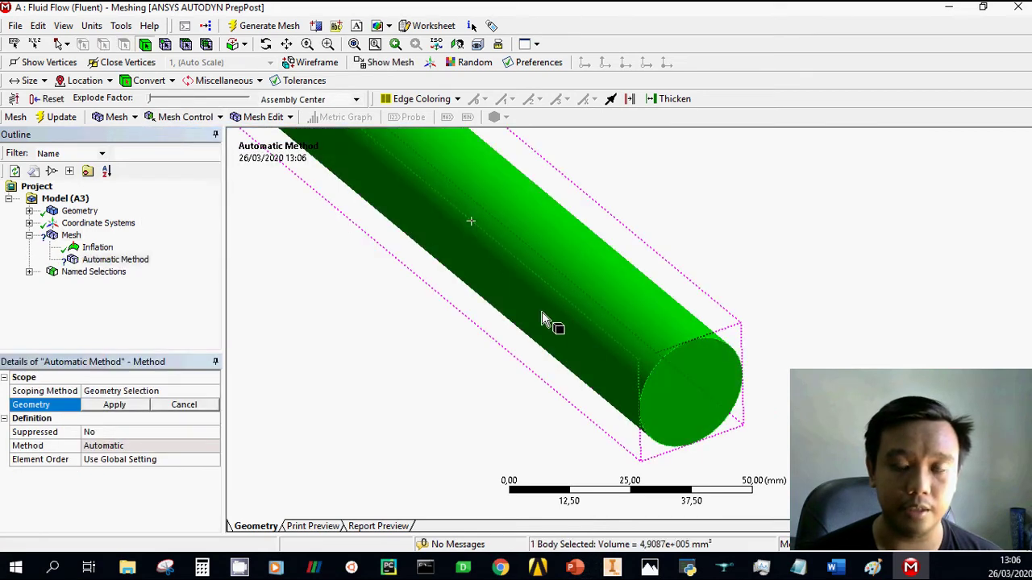
pyautogui.click(115, 406)
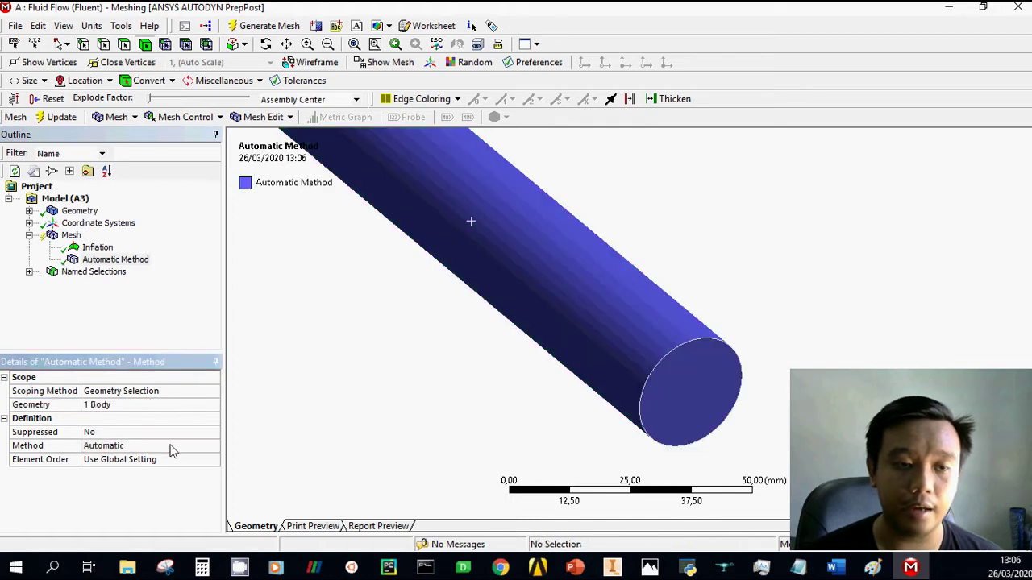
pyautogui.click(132, 447)
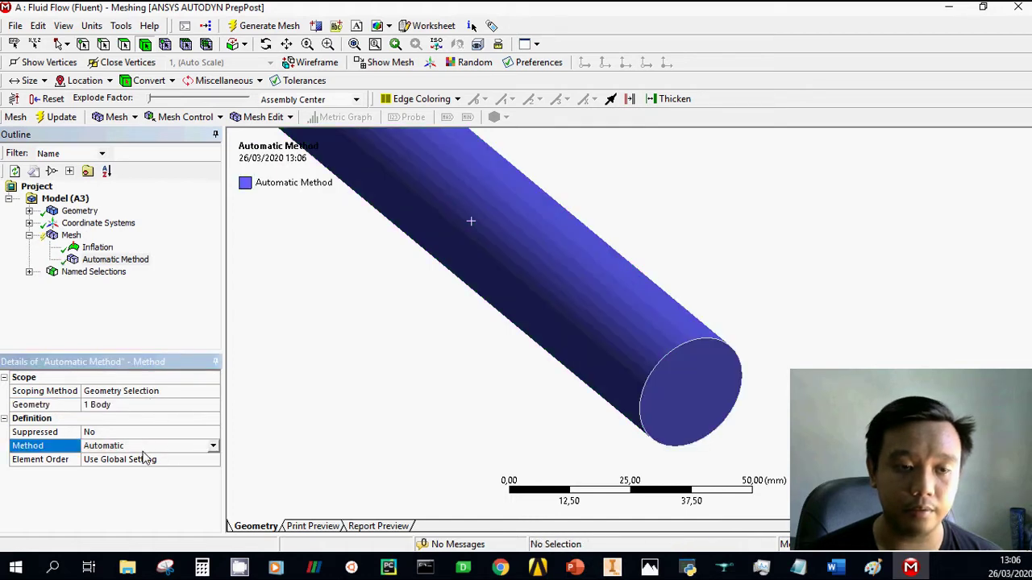
pyautogui.click(213, 448)
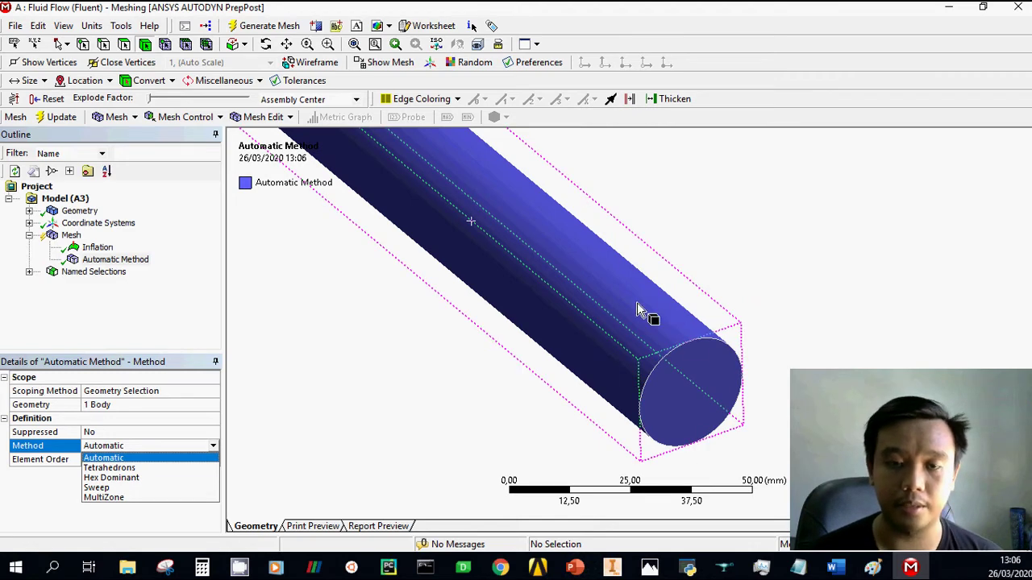
pyautogui.click(152, 498)
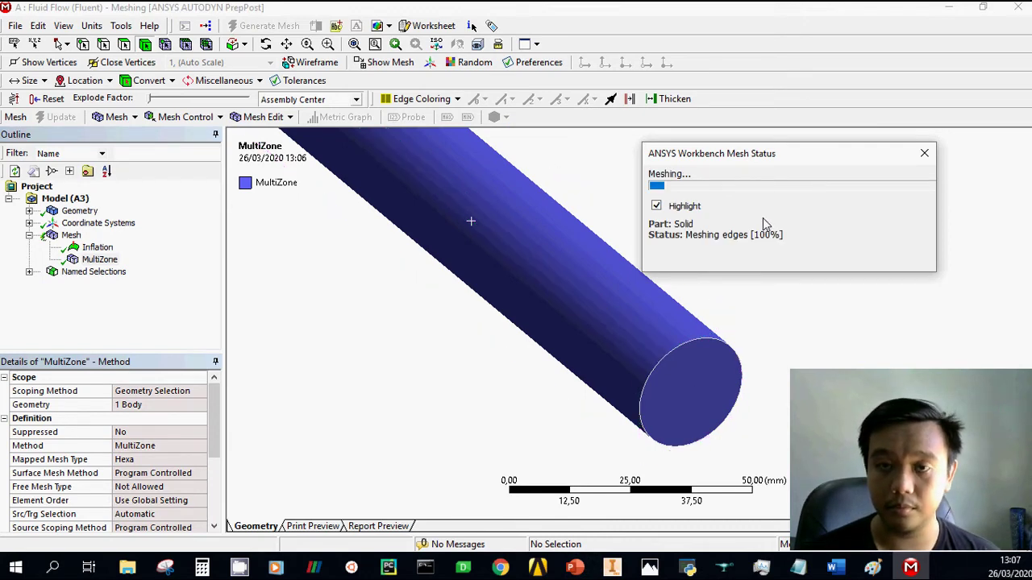
# - Show the MultiZone hex mesh, orbit to inspect the end-face wall layers, and expand Sizing
pyautogui.scroll(-2, 534, 335)
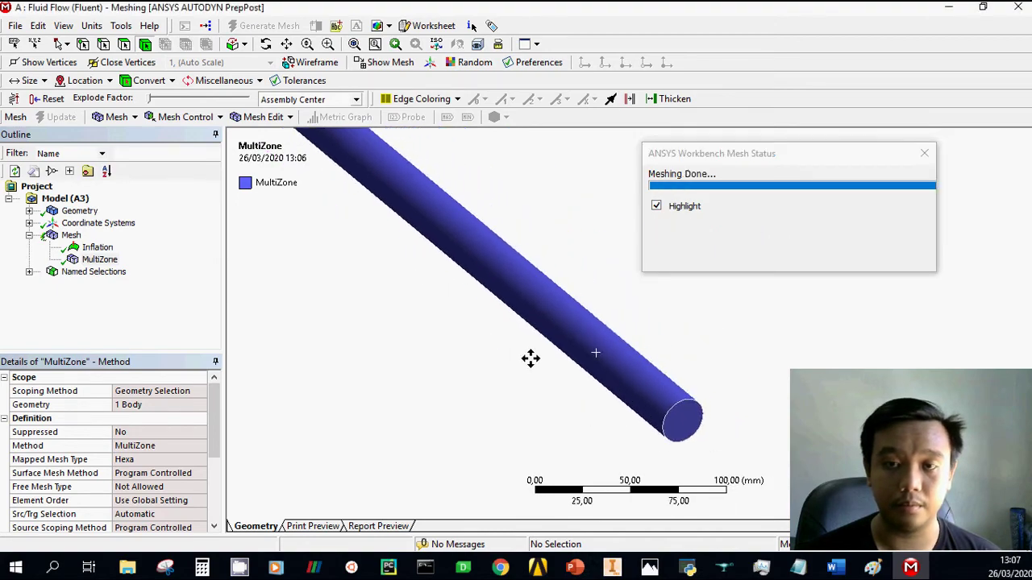
pyautogui.click(71, 236)
pyautogui.scroll(5, 672, 362)
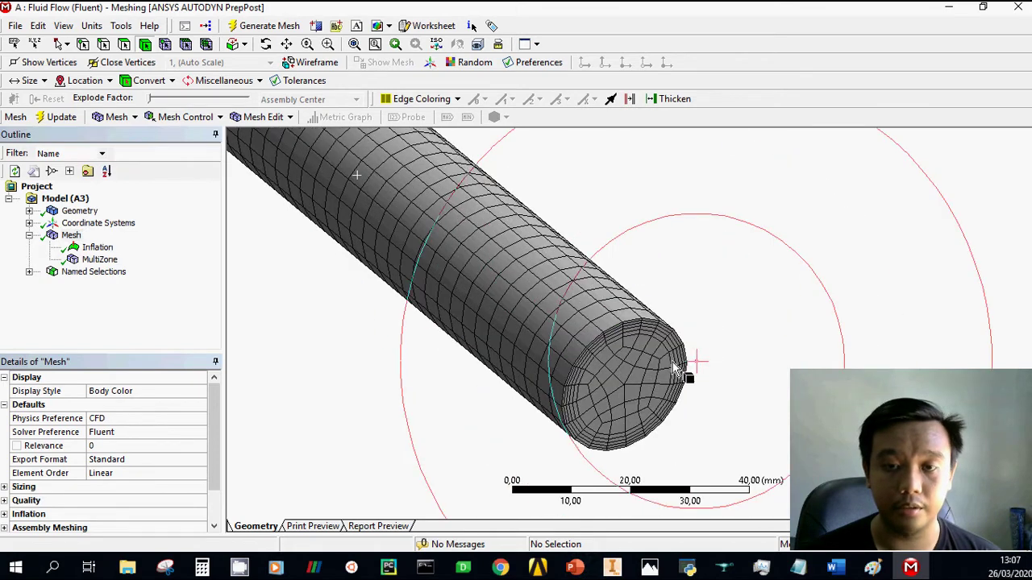
pyautogui.scroll(3, 672, 362)
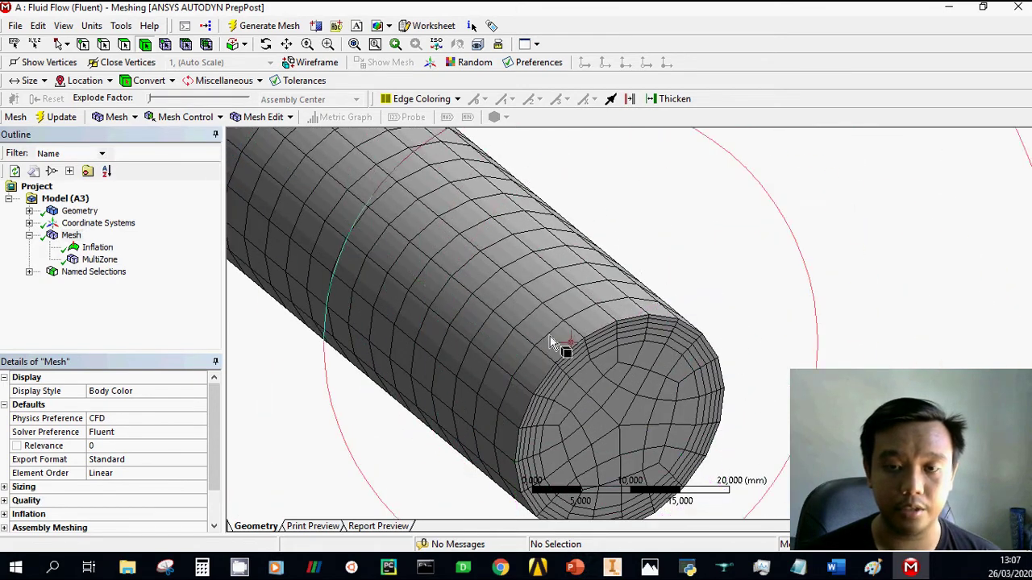
pyautogui.moveTo(550, 336)
pyautogui.mouseDown(button='middle')
pyautogui.moveTo(634, 362)
pyautogui.moveTo(620, 353)
pyautogui.moveTo(623, 328)
pyautogui.moveTo(613, 345)
pyautogui.moveTo(543, 253)
pyautogui.moveTo(553, 281)
pyautogui.moveTo(788, 281)
pyautogui.moveTo(731, 311)
pyautogui.moveTo(502, 289)
pyautogui.moveTo(341, 322)
pyautogui.moveTo(434, 187)
pyautogui.moveTo(472, 276)
pyautogui.moveTo(276, 349)
pyautogui.mouseUp(button='middle')
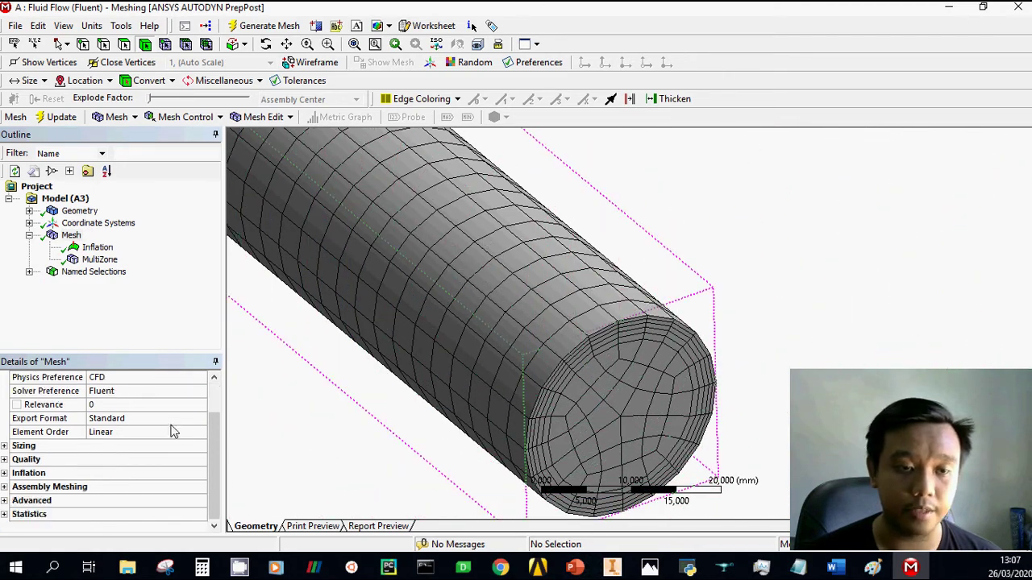
pyautogui.click(4, 445)
pyautogui.scroll(-1, 134, 444)
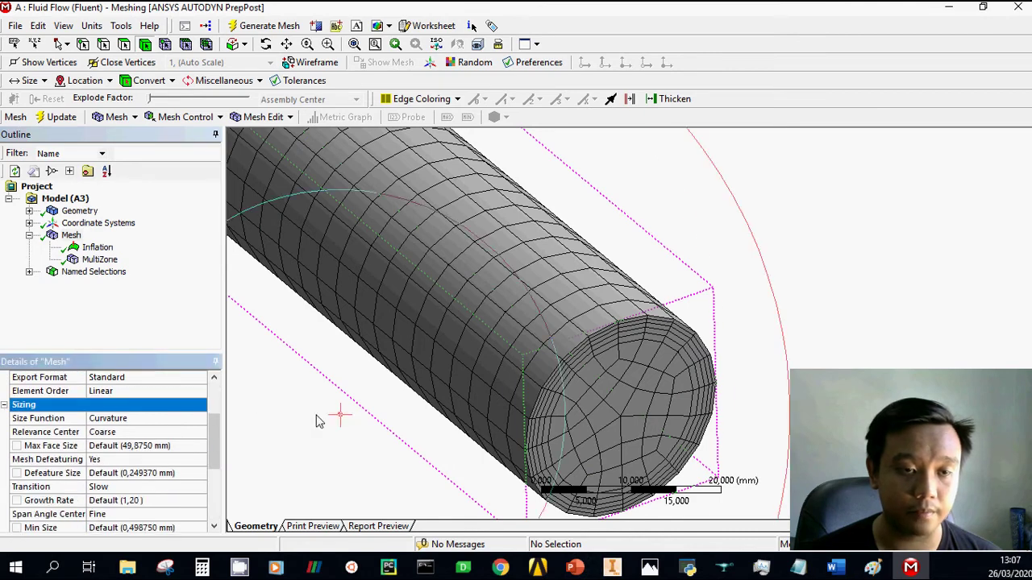
pyautogui.moveTo(215, 422); pyautogui.dragTo(201, 427)
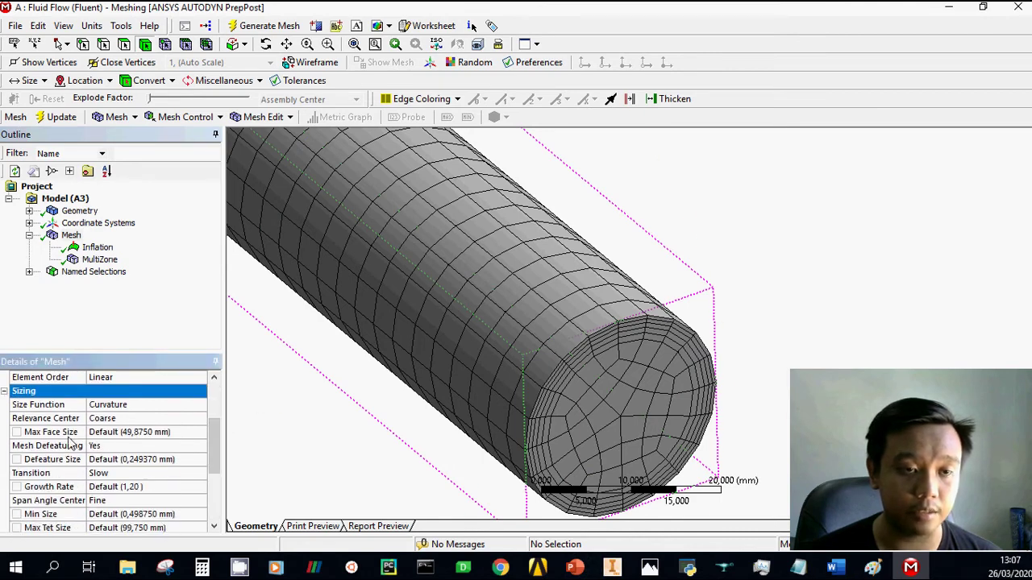
pyautogui.moveTo(472, 333)
pyautogui.mouseDown(button='middle')
pyautogui.moveTo(566, 300)
pyautogui.moveTo(599, 338)
pyautogui.moveTo(371, 357)
pyautogui.moveTo(700, 264)
pyautogui.moveTo(742, 240)
pyautogui.moveTo(396, 293)
pyautogui.moveTo(385, 309)
pyautogui.moveTo(421, 306)
pyautogui.moveTo(317, 364)
pyautogui.moveTo(567, 329)
pyautogui.moveTo(296, 410)
pyautogui.moveTo(281, 318)
pyautogui.mouseUp(button='middle')
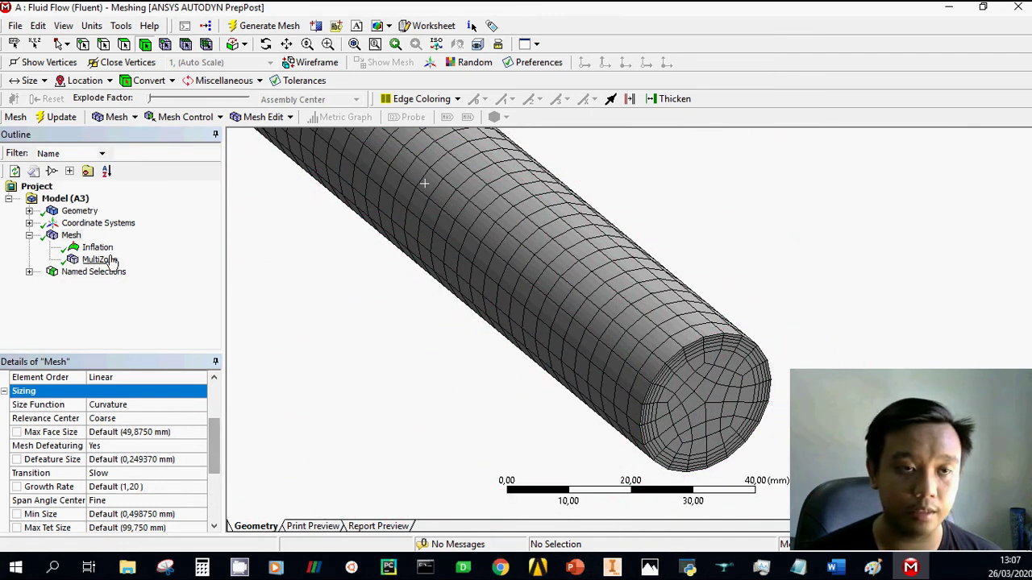
# - Expand mesh Statistics to read 38,354 nodes and 35,420 elements
pyautogui.click(69, 236)
pyautogui.moveTo(215, 439); pyautogui.dragTo(217, 470)
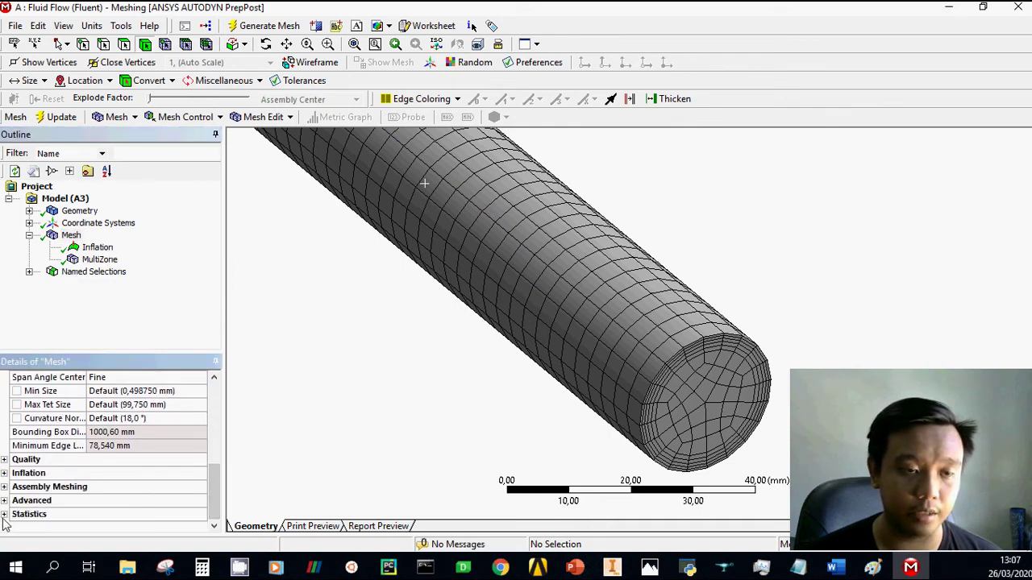
pyautogui.click(4, 516)
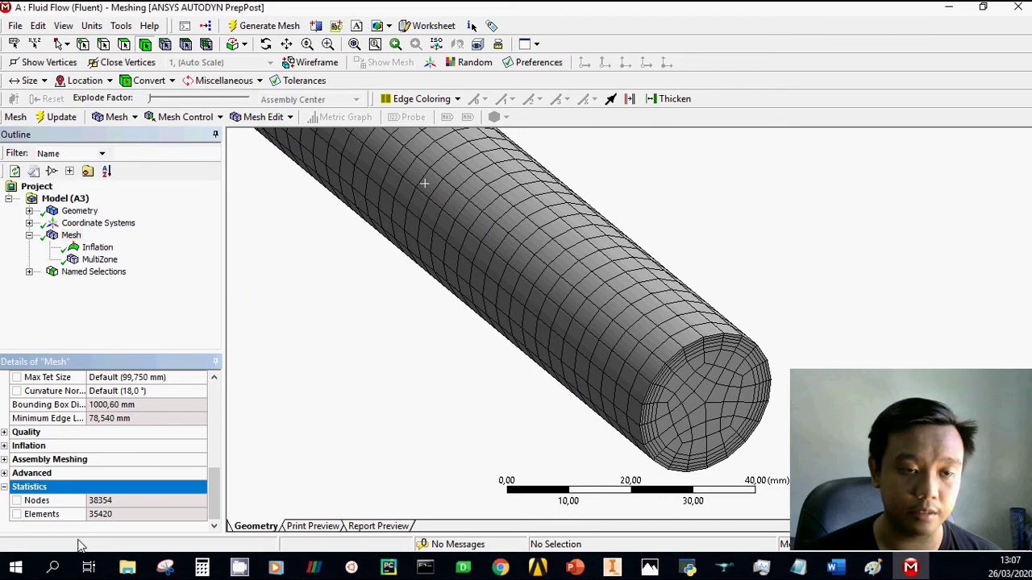
pyautogui.click(126, 506)
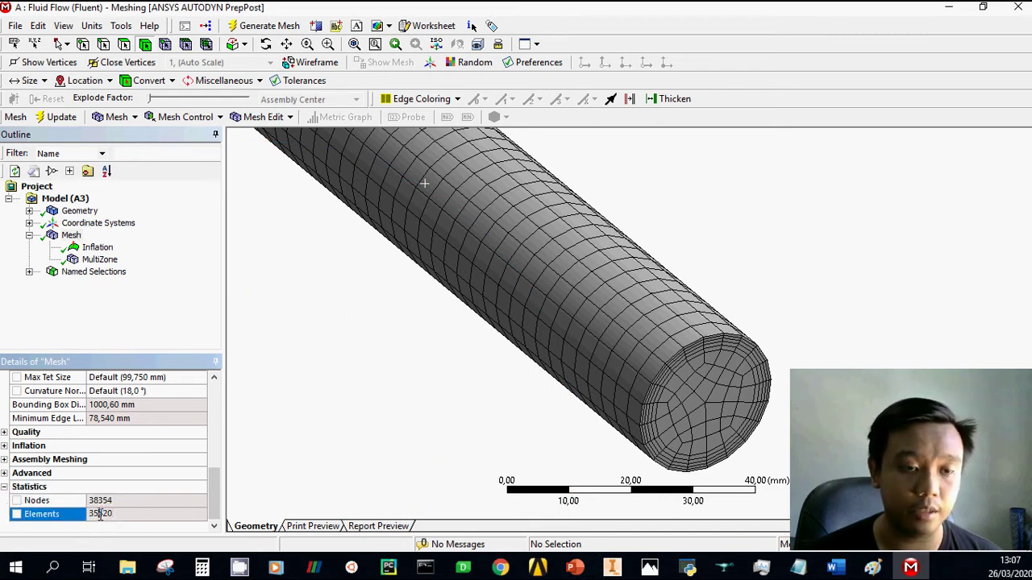
pyautogui.moveTo(426, 394)
pyautogui.mouseDown(button='middle')
pyautogui.moveTo(260, 445)
pyautogui.moveTo(350, 334)
pyautogui.moveTo(413, 314)
pyautogui.moveTo(424, 274)
pyautogui.moveTo(460, 266)
pyautogui.moveTo(601, 283)
pyautogui.moveTo(502, 250)
pyautogui.mouseUp(button='middle')
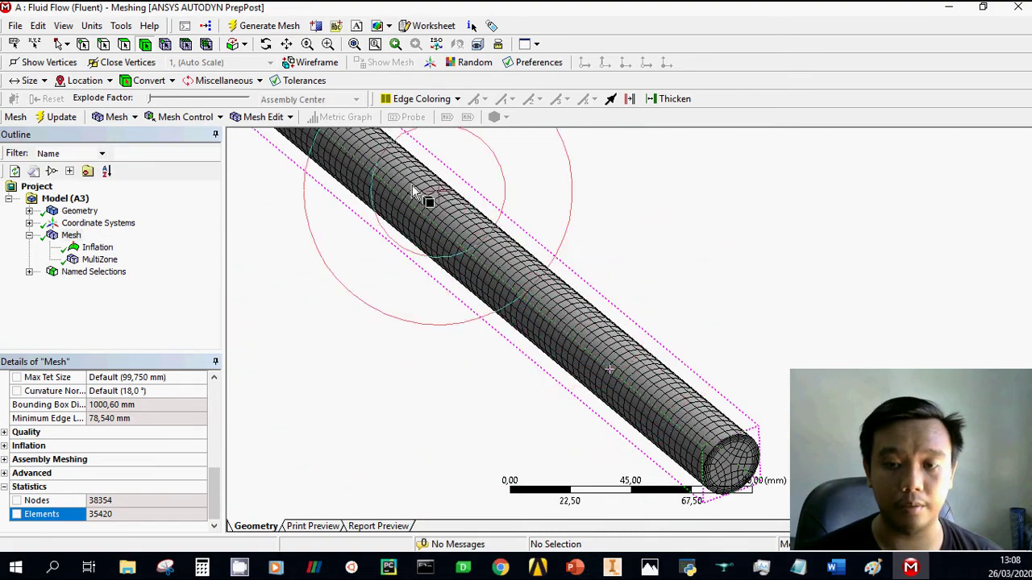
# - Orbit the full pipe and expand Named Selections to show inlet and outlet
pyautogui.moveTo(690, 312)
pyautogui.mouseDown(button='middle')
pyautogui.moveTo(597, 343)
pyautogui.moveTo(707, 449)
pyautogui.moveTo(690, 395)
pyautogui.mouseUp(button='middle')
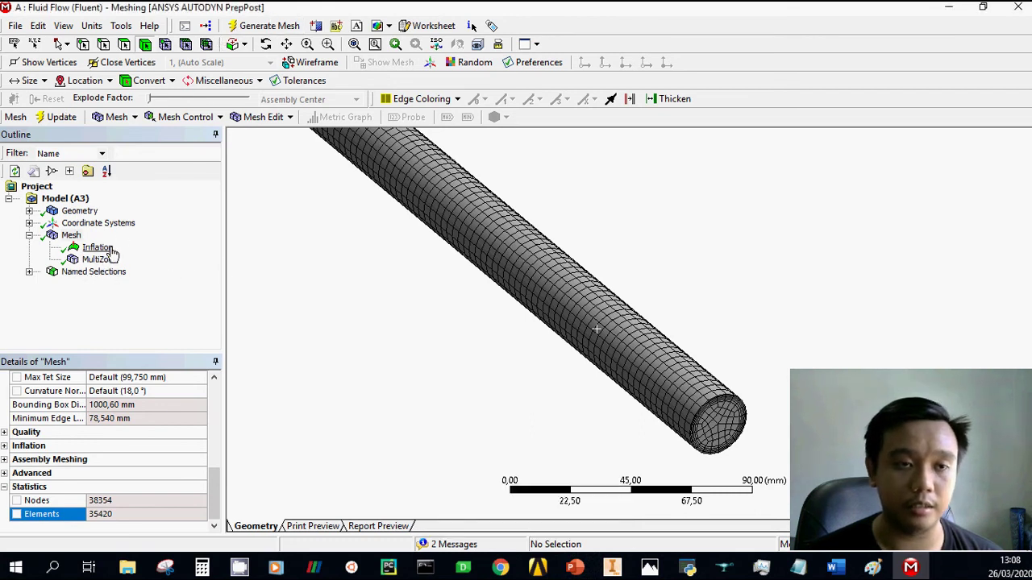
pyautogui.click(30, 273)
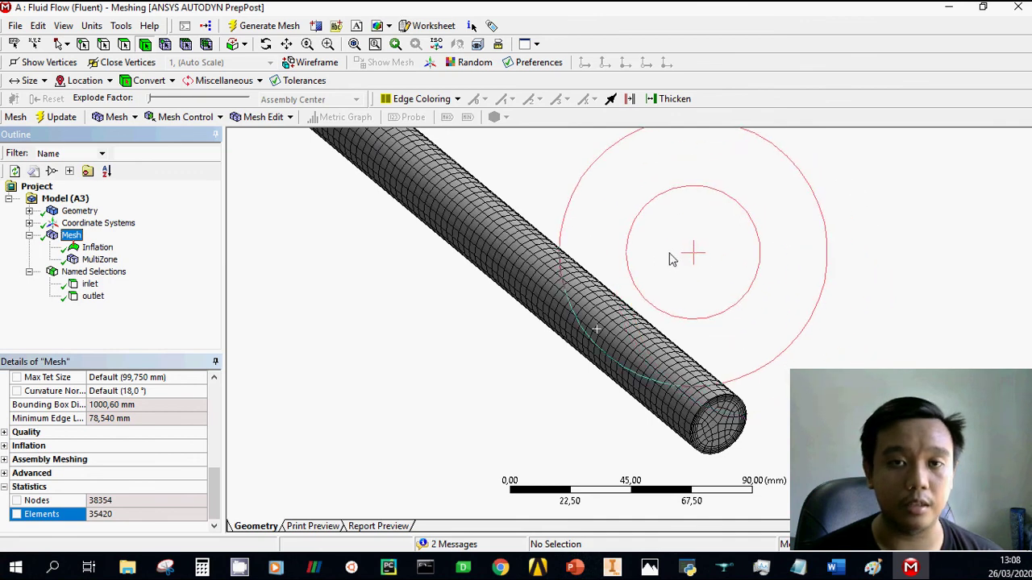
pyautogui.scroll(-1, 717, 423)
pyautogui.scroll(2, 718, 423)
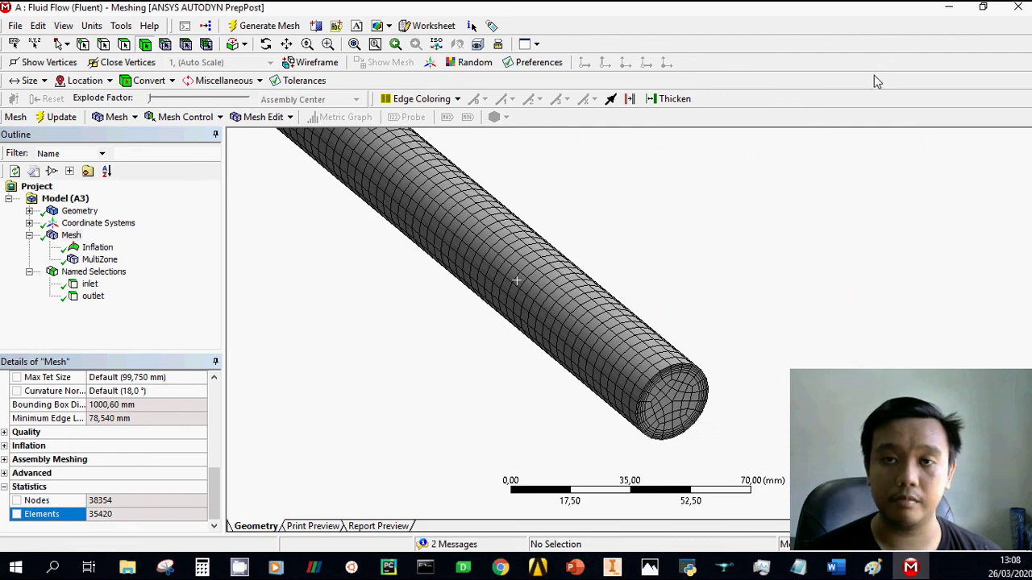
# - Exit Meshing and confirm in Workbench that Mesh is complete and Setup needs updating
pyautogui.click(1016, 10)
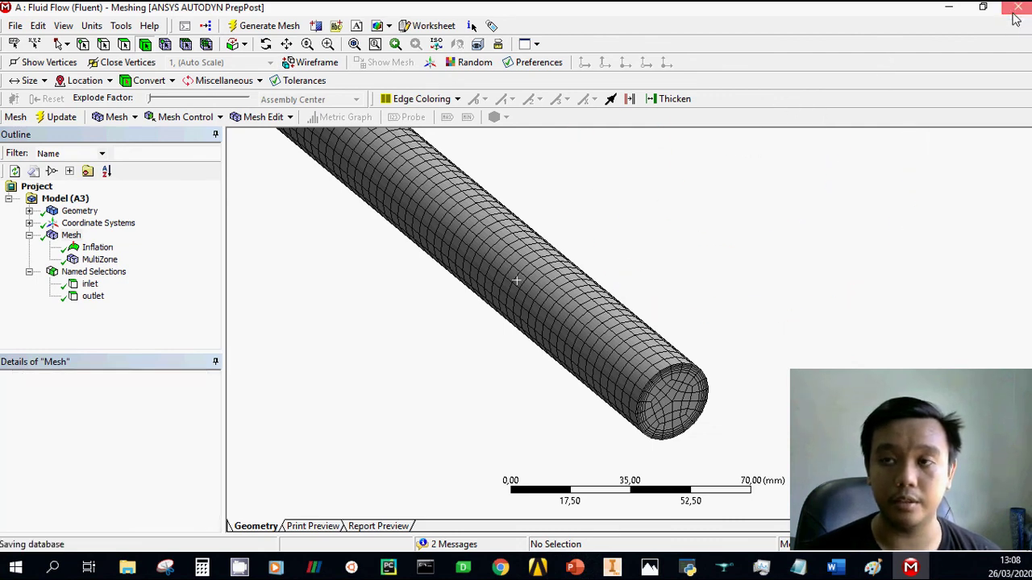
pyautogui.click(355, 192)
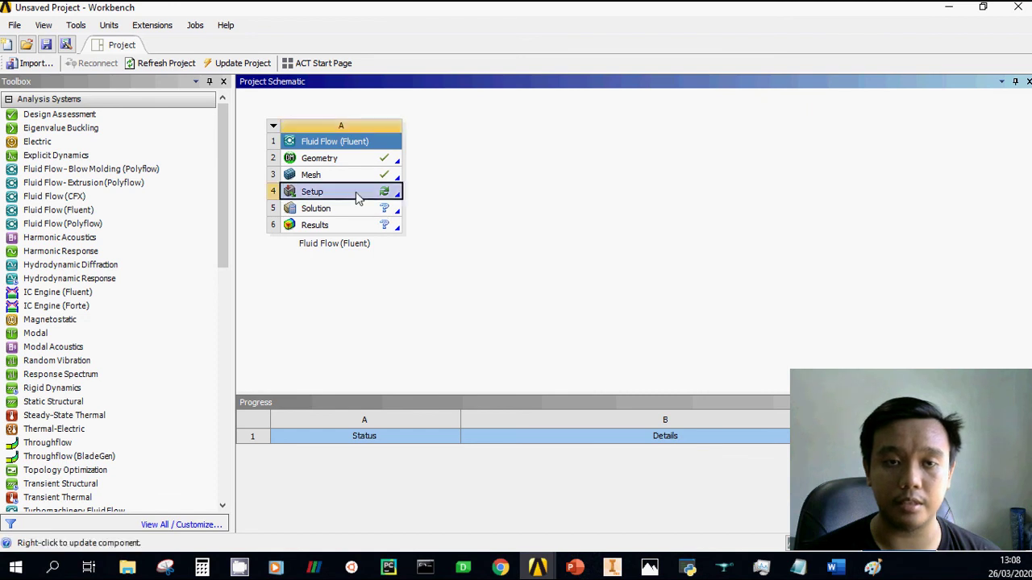
pyautogui.click(545, 203)
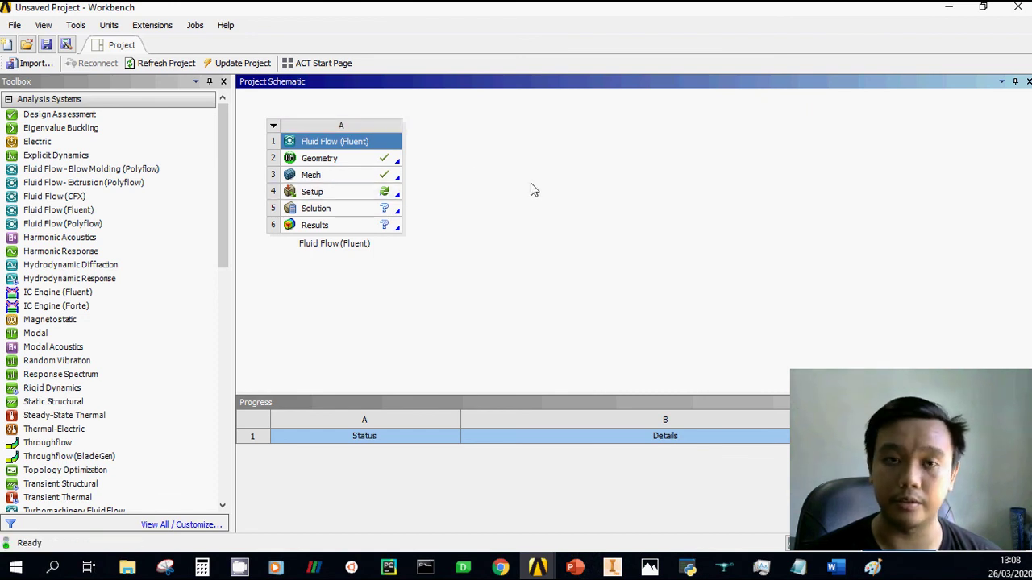